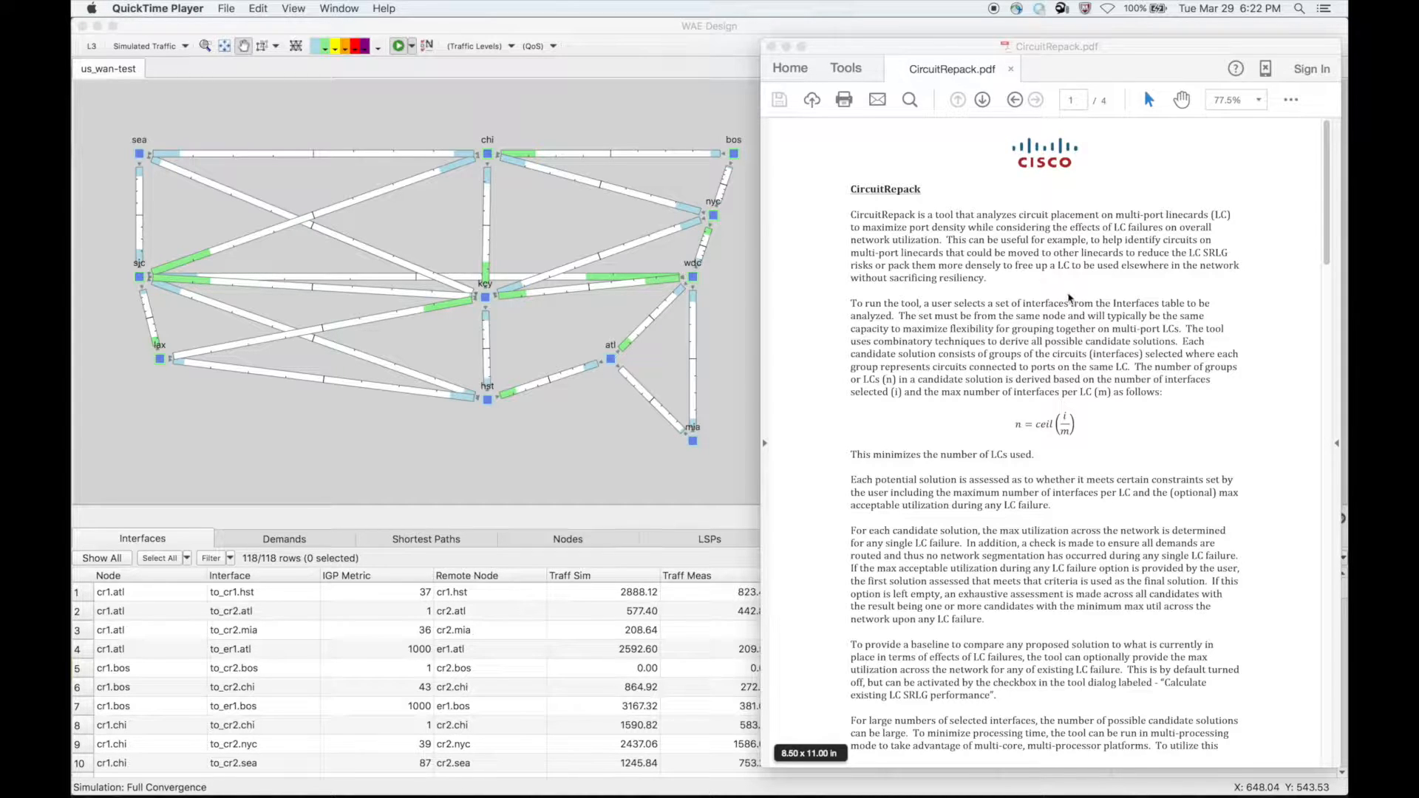
- Read the CircuitRepack document from the overview through the sample output report excerpt, review the sample dialog options, and put the document away
{"action": "scroll", "coordinate": [1070, 297], "scroll_direction": "down", "scroll_amount": 1}
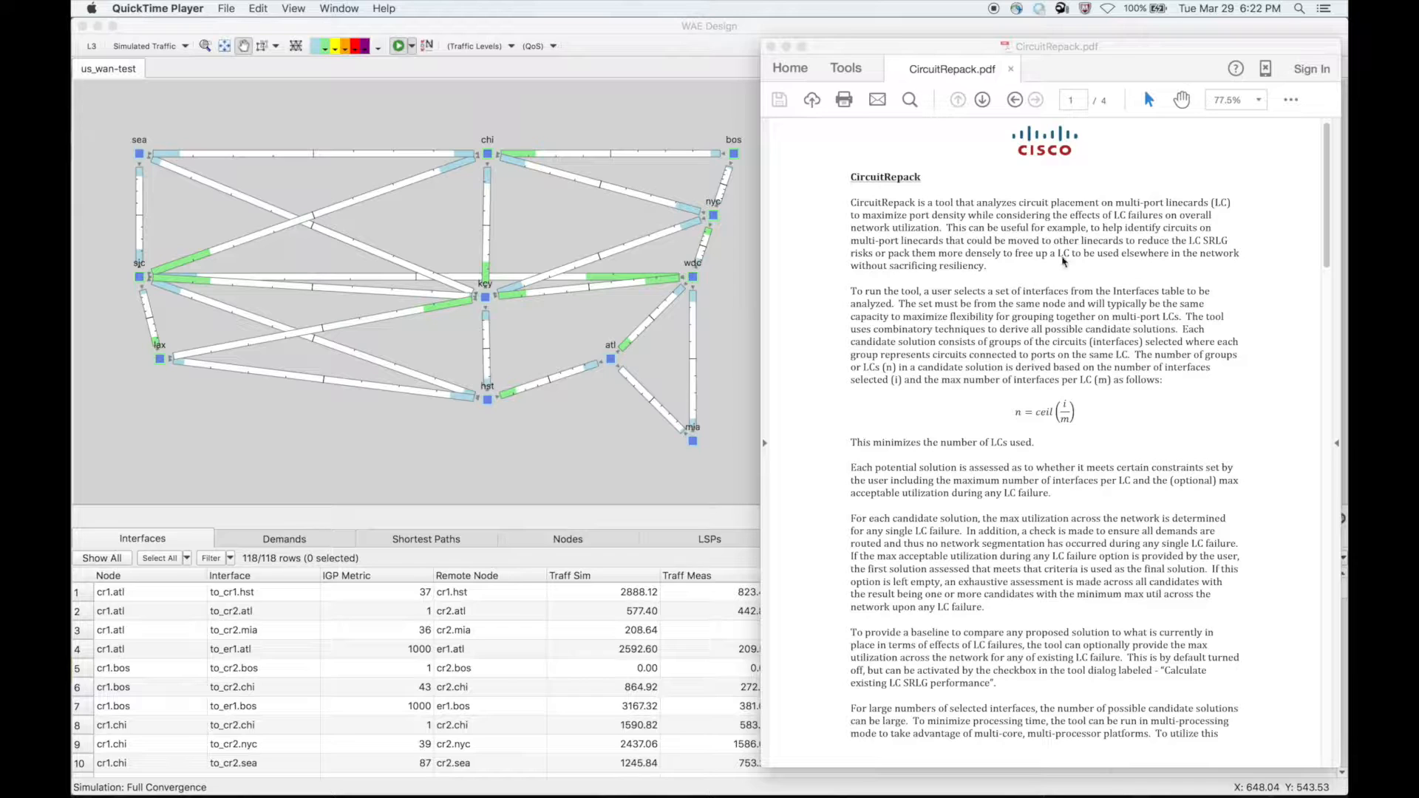
{"action": "scroll", "coordinate": [1117, 360], "scroll_direction": "down", "scroll_amount": 5}
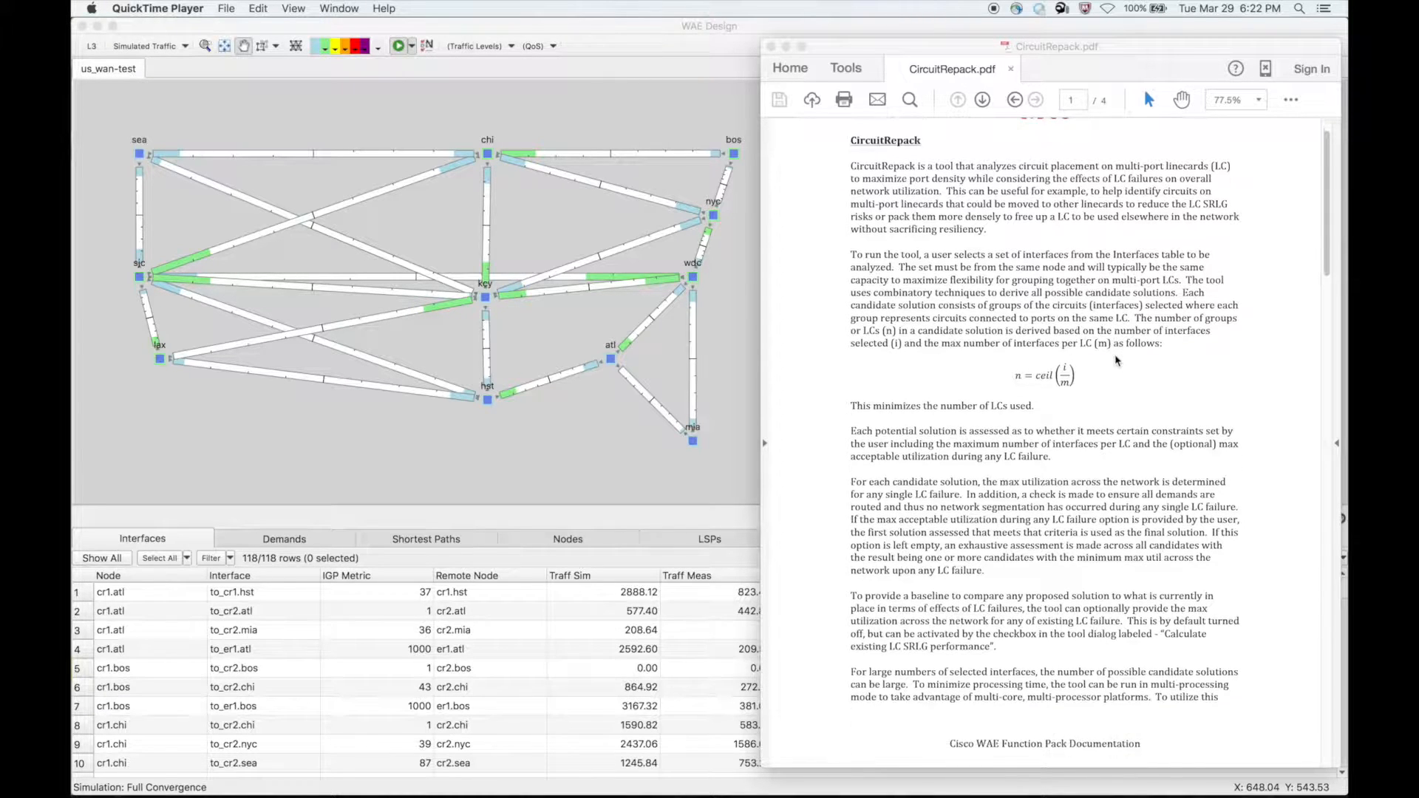
{"action": "scroll", "coordinate": [1116, 360], "scroll_direction": "down", "scroll_amount": 7}
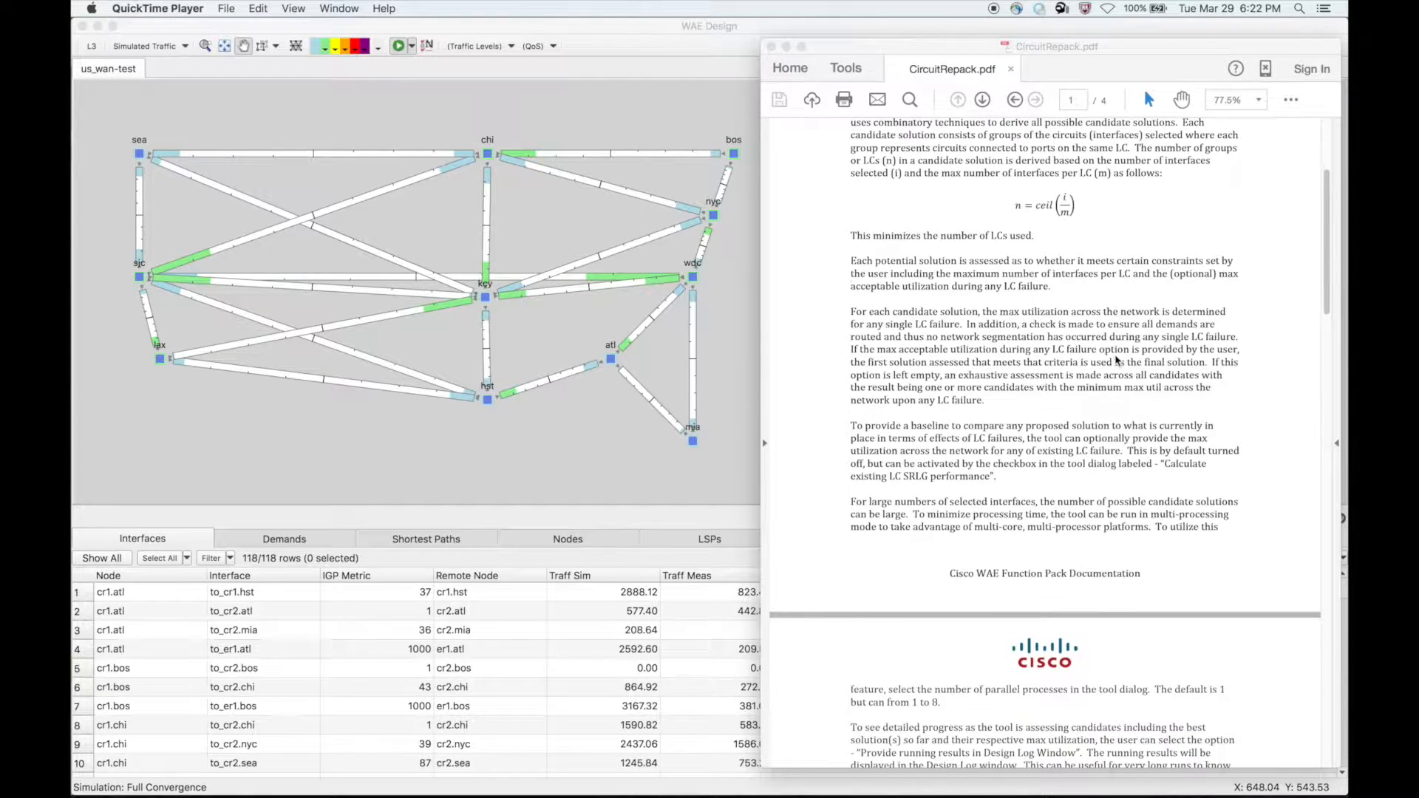
{"action": "scroll", "coordinate": [1085, 357], "scroll_direction": "down", "scroll_amount": 8}
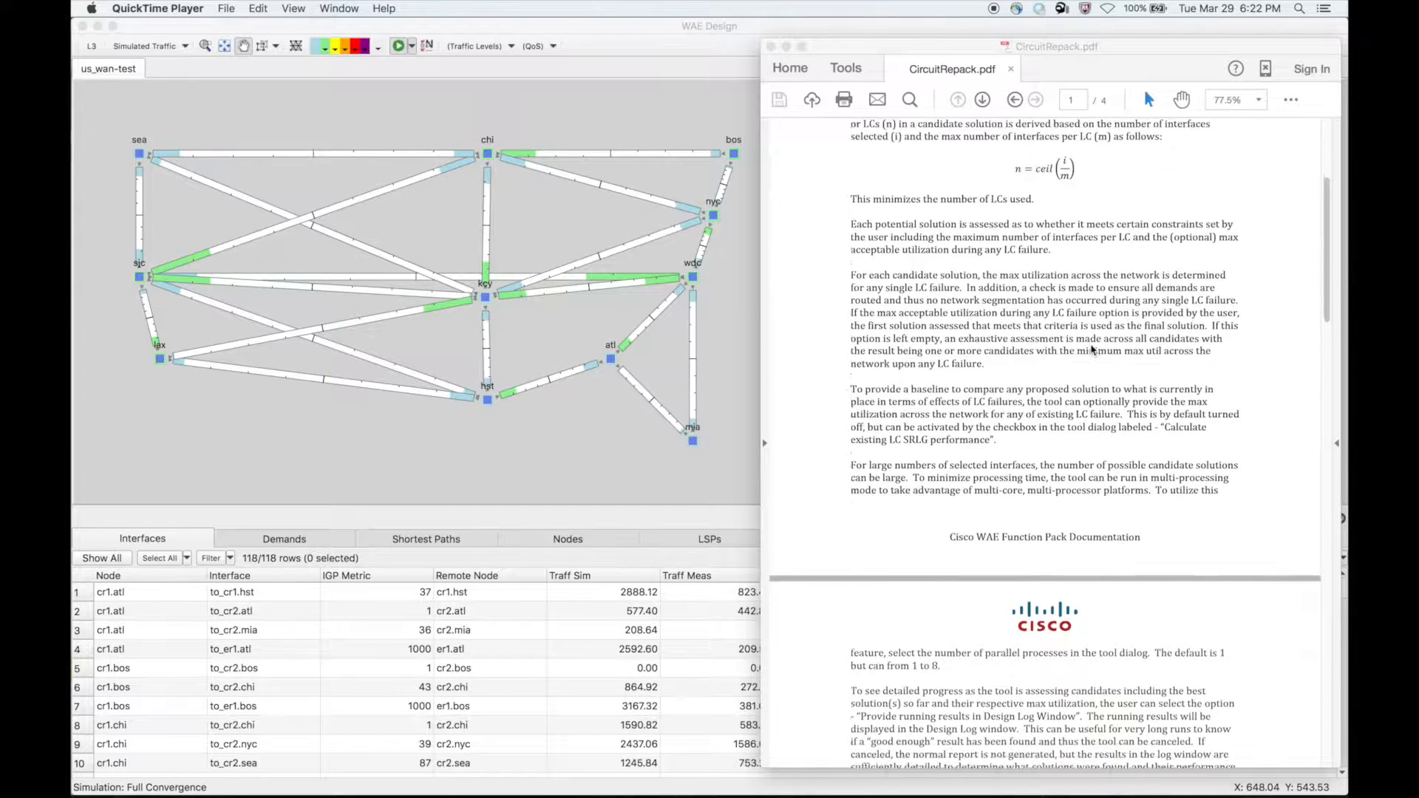
{"action": "scroll", "coordinate": [1093, 350], "scroll_direction": "down", "scroll_amount": 15}
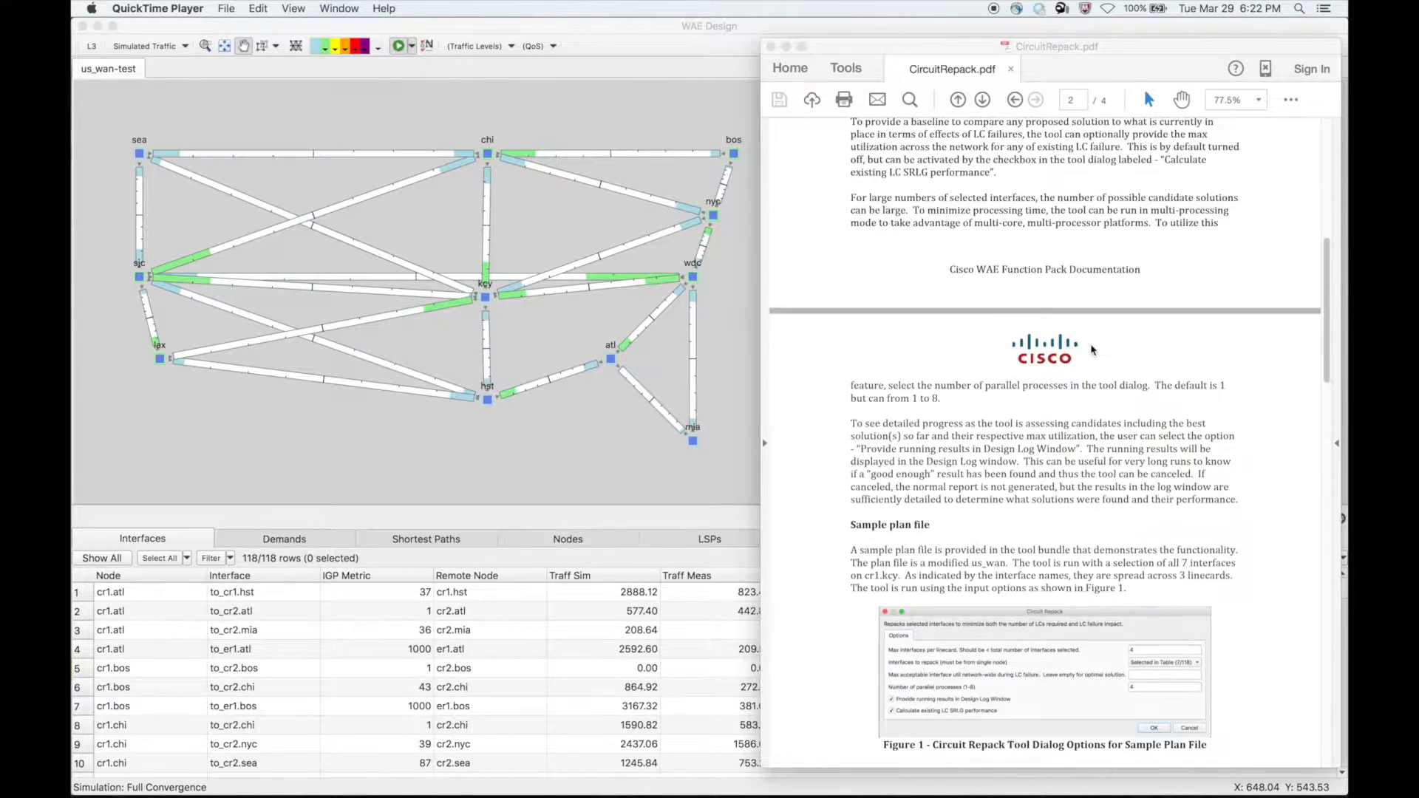
{"action": "scroll", "coordinate": [1093, 350], "scroll_direction": "down", "scroll_amount": 13}
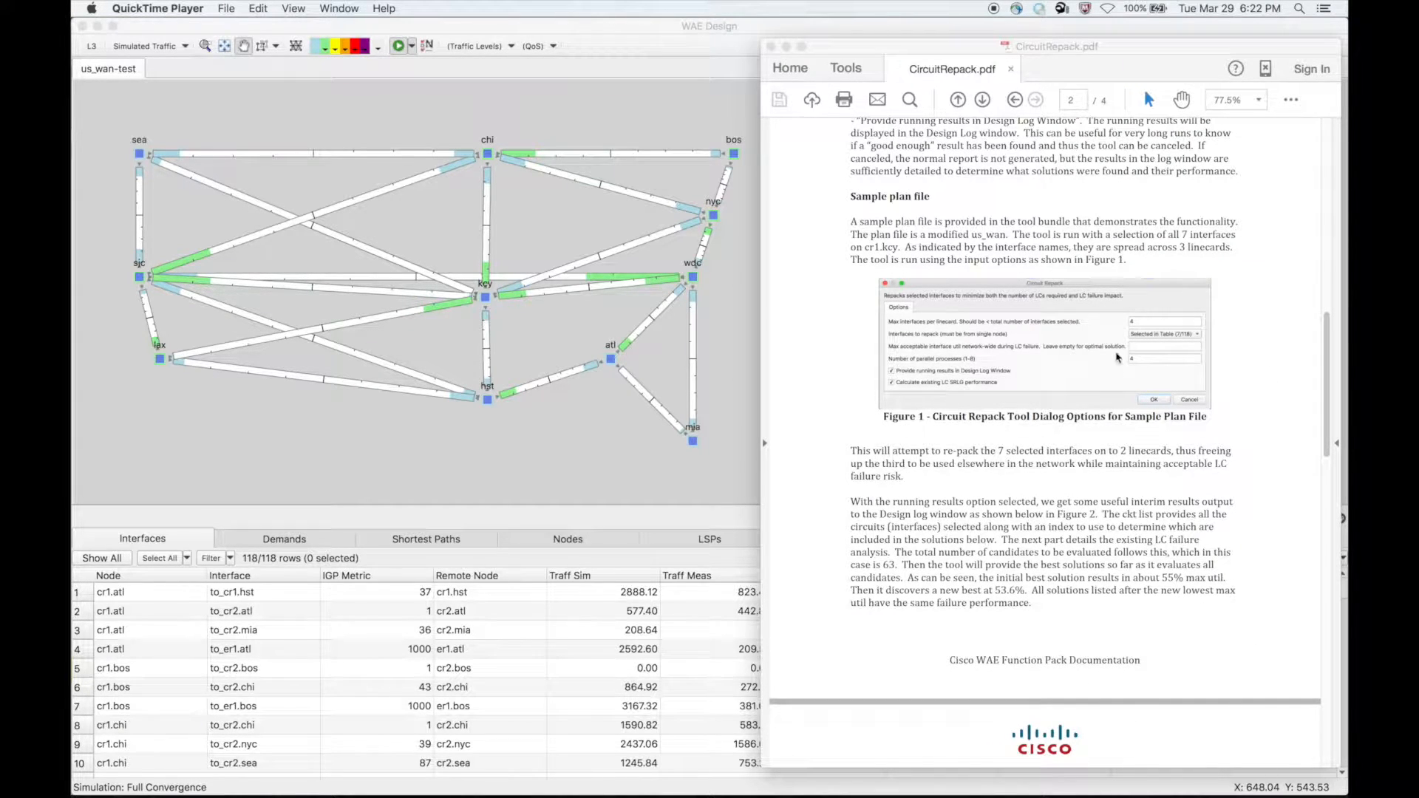
{"action": "scroll", "coordinate": [1107, 369], "scroll_direction": "down", "scroll_amount": 5}
{"action": "scroll", "coordinate": [1107, 369], "scroll_direction": "down", "scroll_amount": 20}
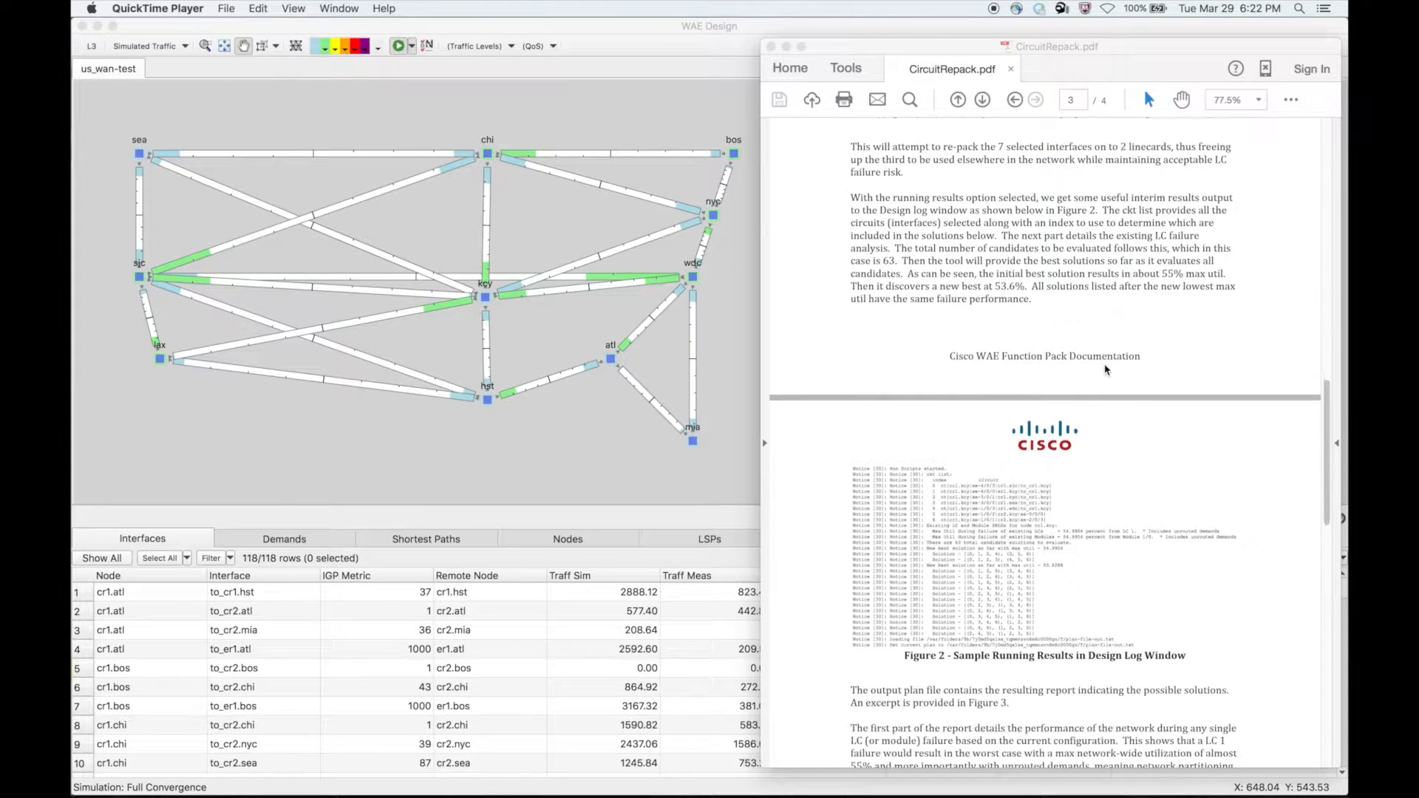
{"action": "scroll", "coordinate": [1093, 442], "scroll_direction": "down", "scroll_amount": 7}
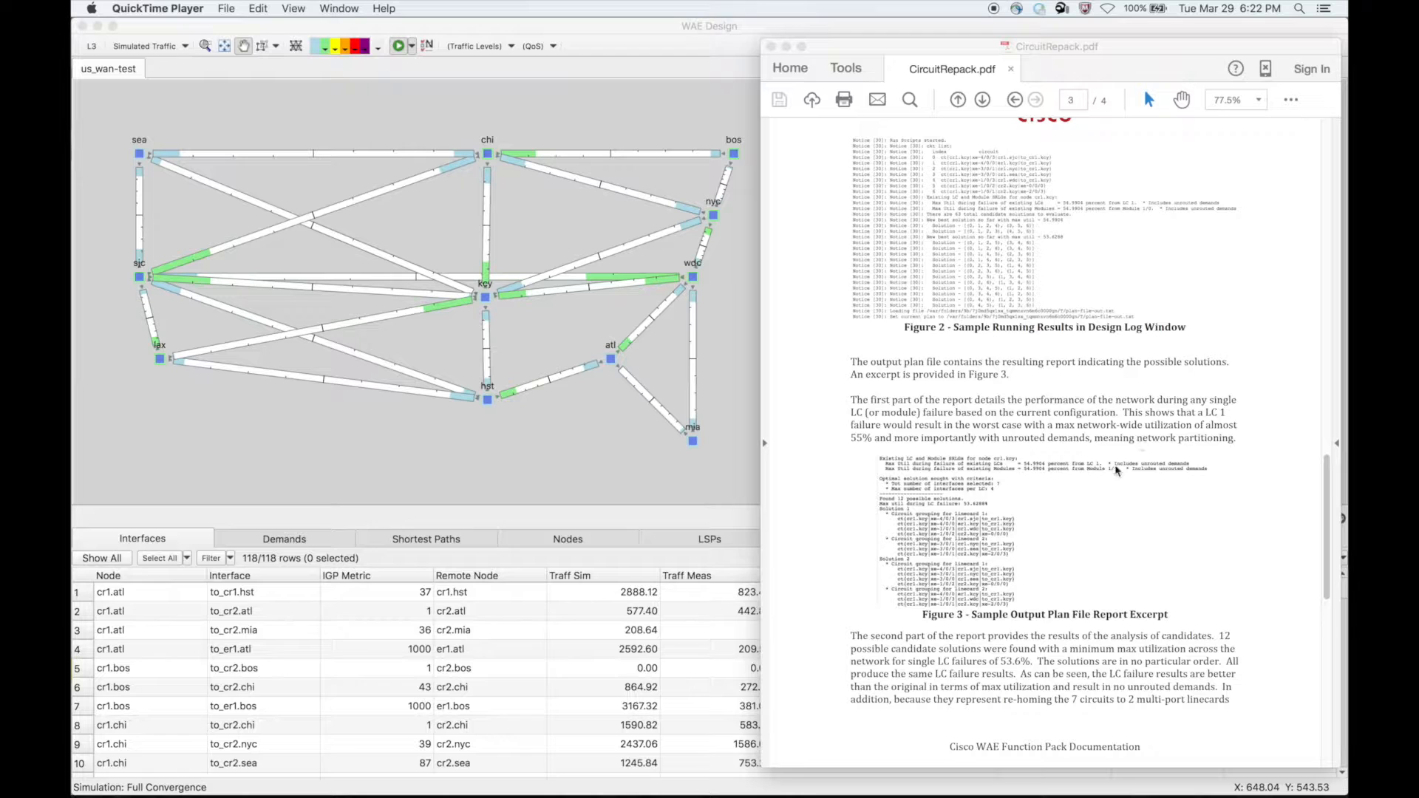
{"action": "scroll", "coordinate": [1083, 500], "scroll_direction": "down", "scroll_amount": 15}
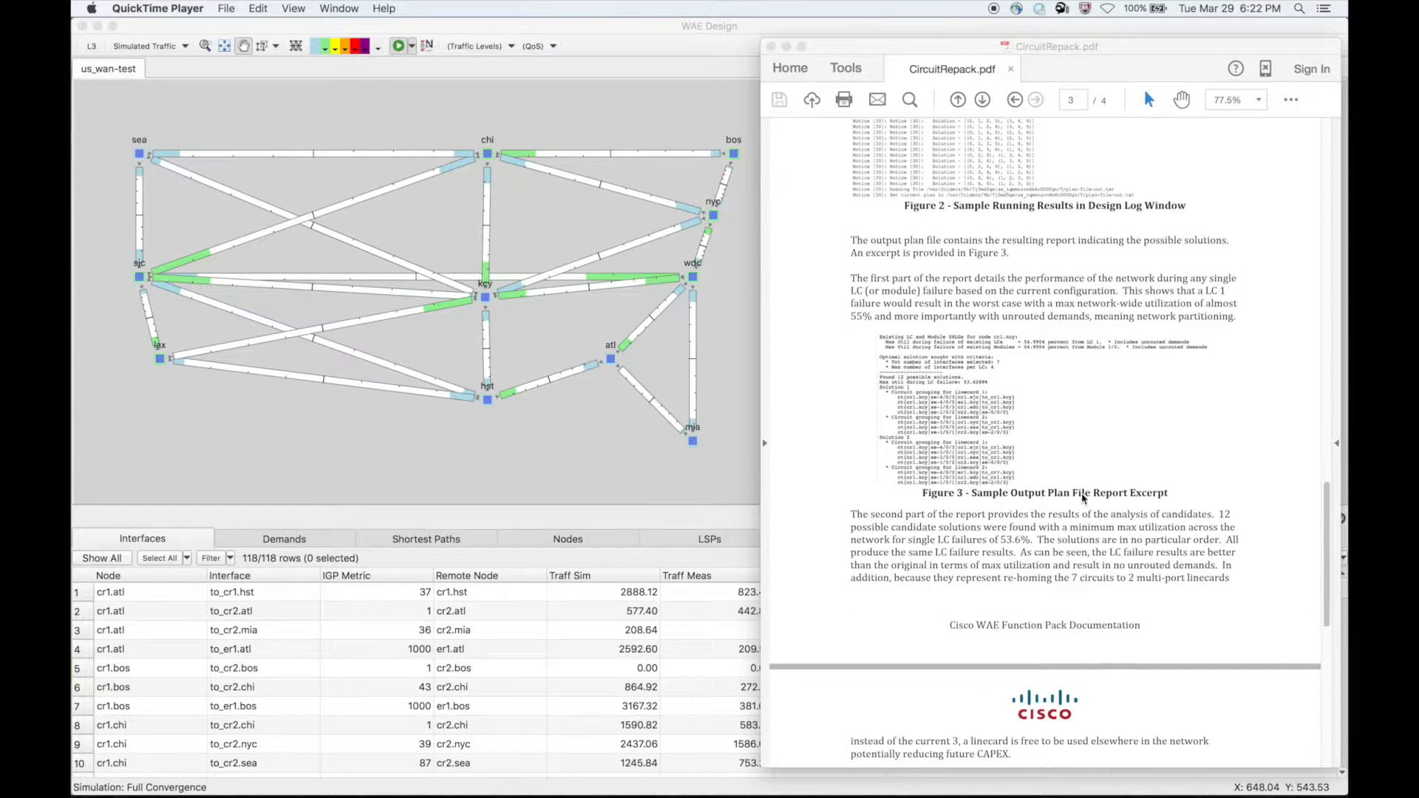
{"action": "scroll", "coordinate": [1083, 499], "scroll_direction": "up", "scroll_amount": 20}
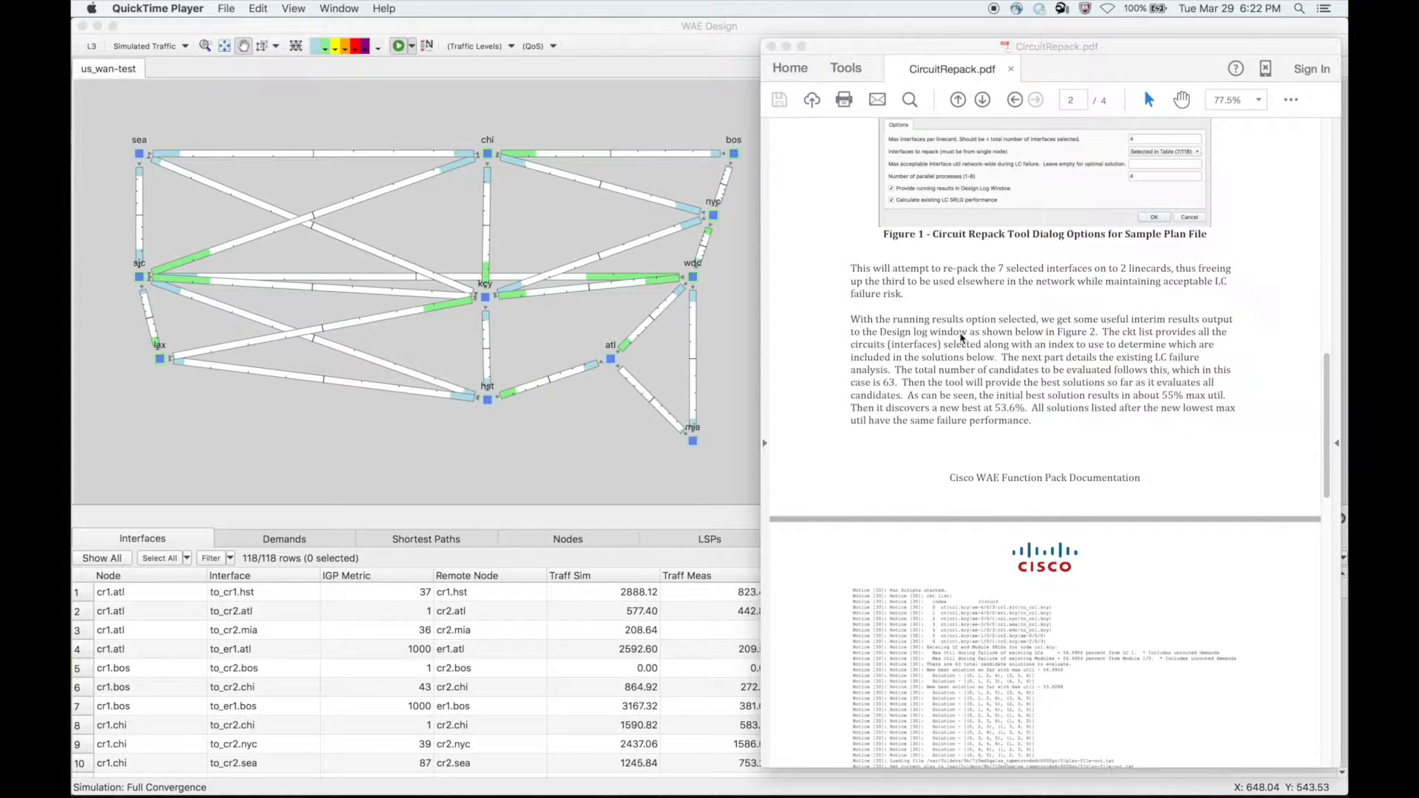
{"action": "scroll", "coordinate": [970, 325], "scroll_direction": "up", "scroll_amount": 20}
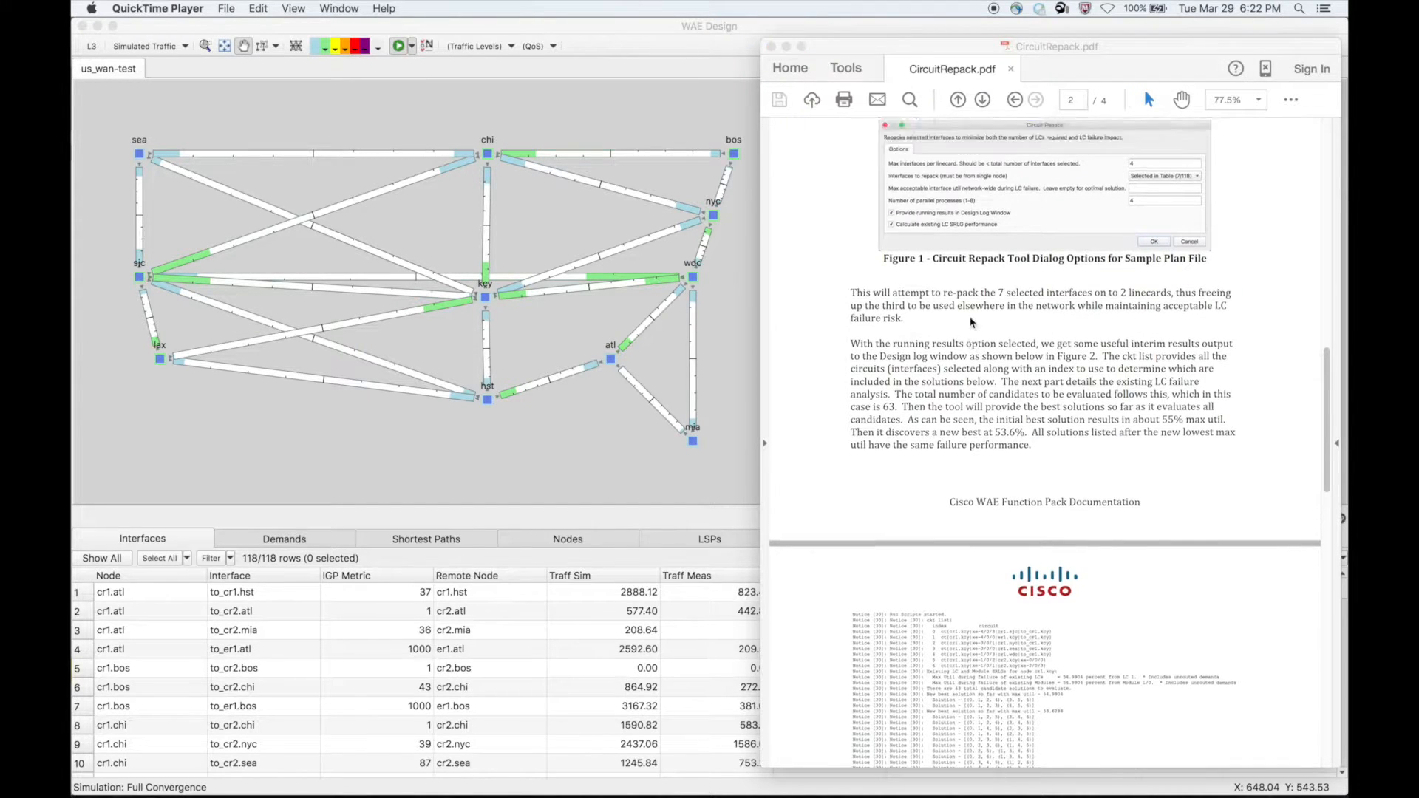
{"action": "left_click", "coordinate": [786, 46]}
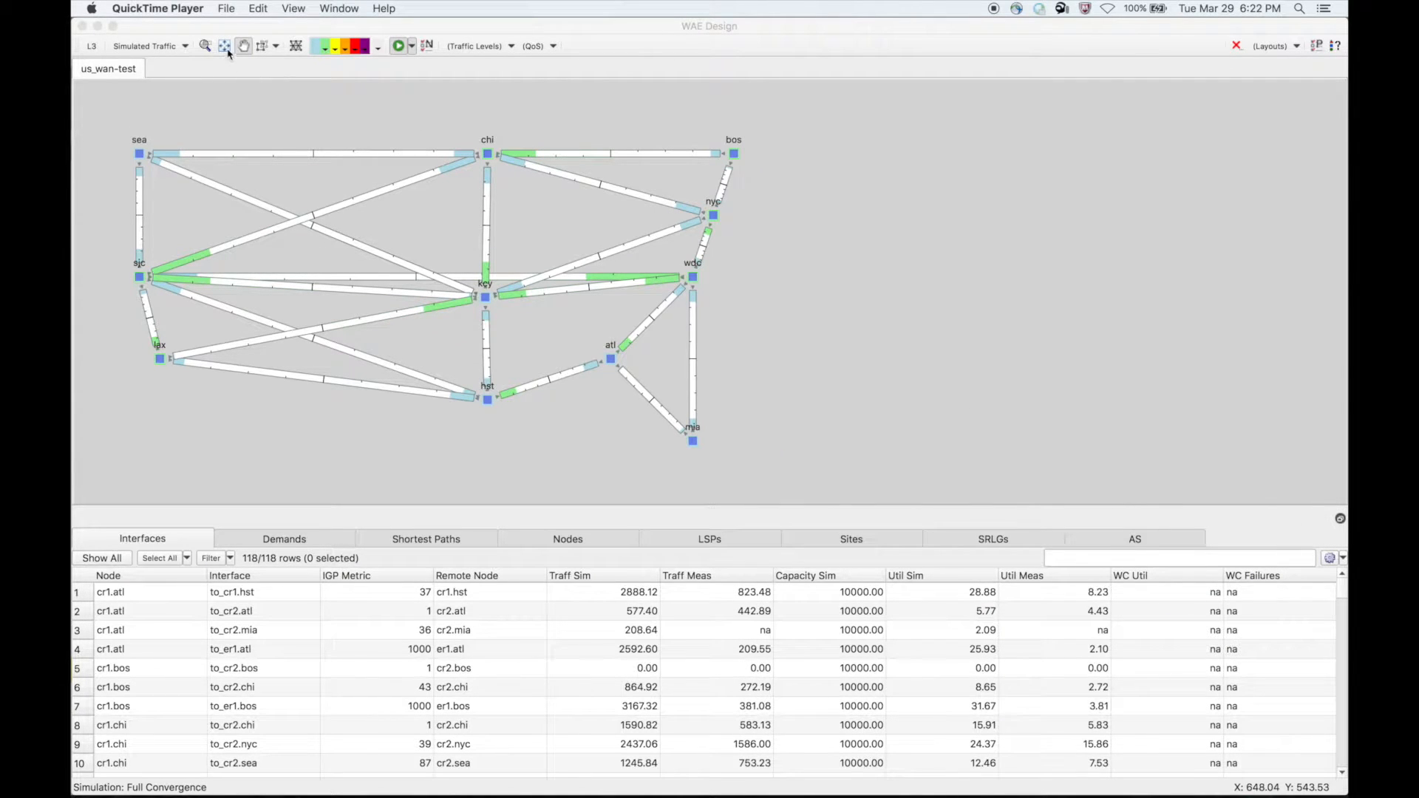
- Fit the network plot to the window, open the kcy site, and filter the Interfaces table to interfaces from node cr1.kcy
{"action": "left_click", "coordinate": [224, 46]}
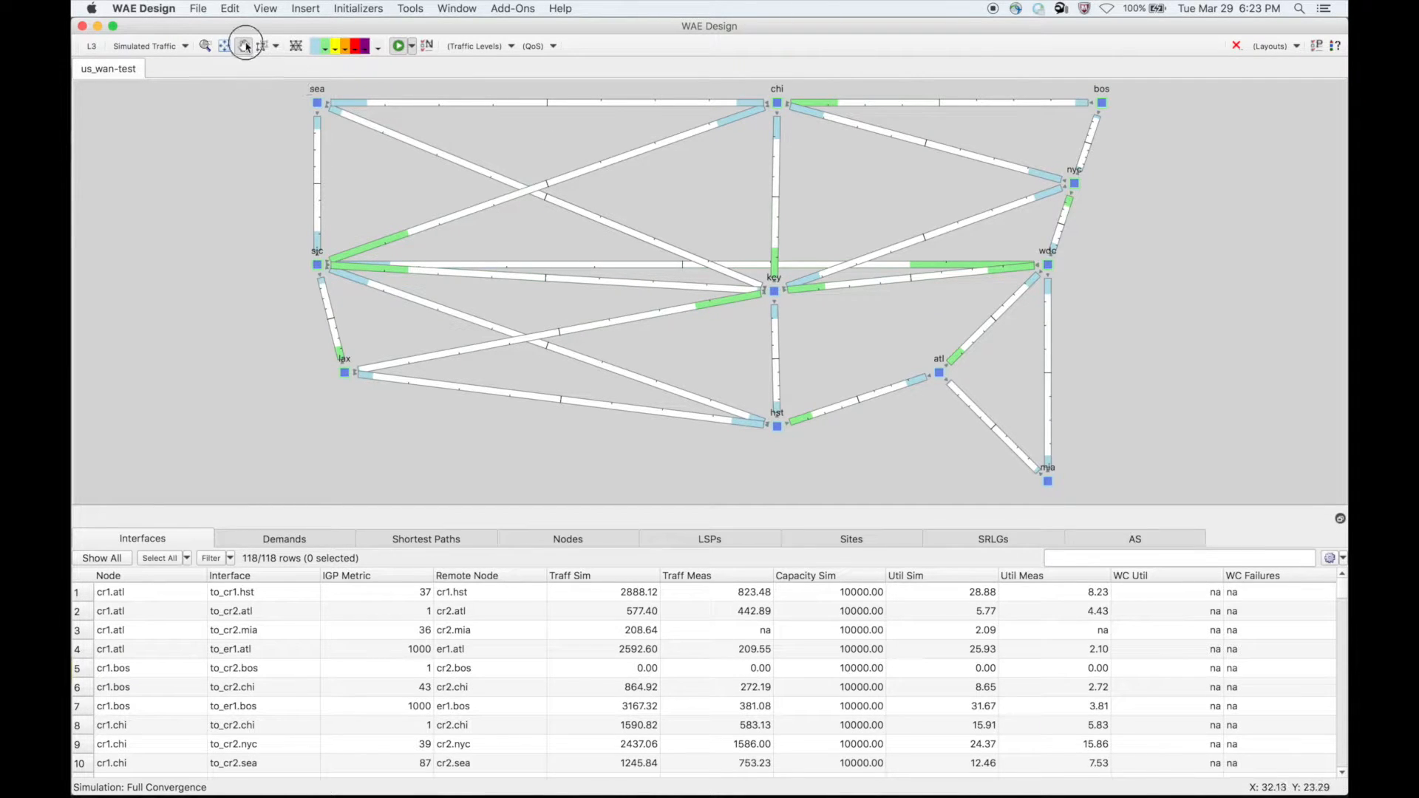
{"action": "double_click", "coordinate": [774, 291]}
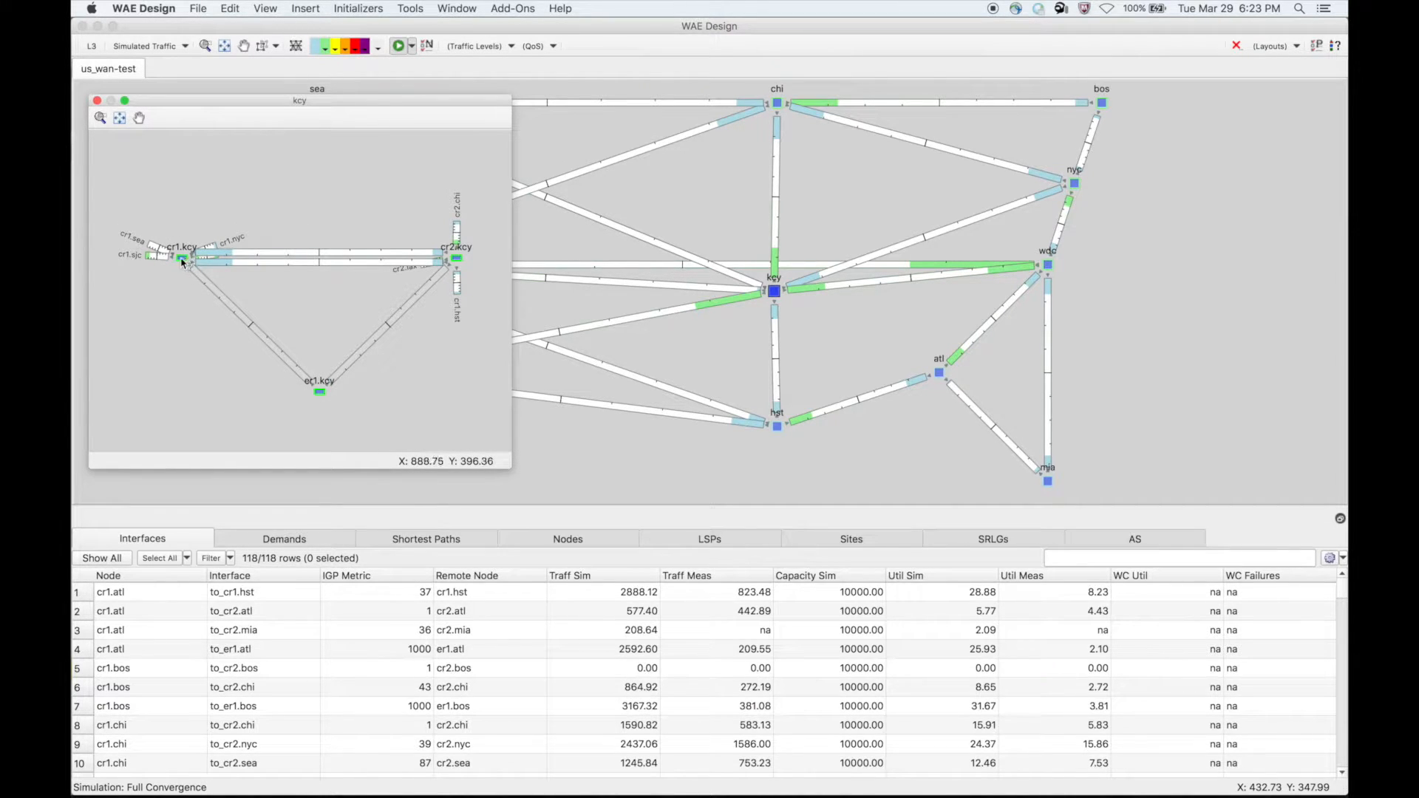
{"action": "mouse_move", "coordinate": [183, 261]}
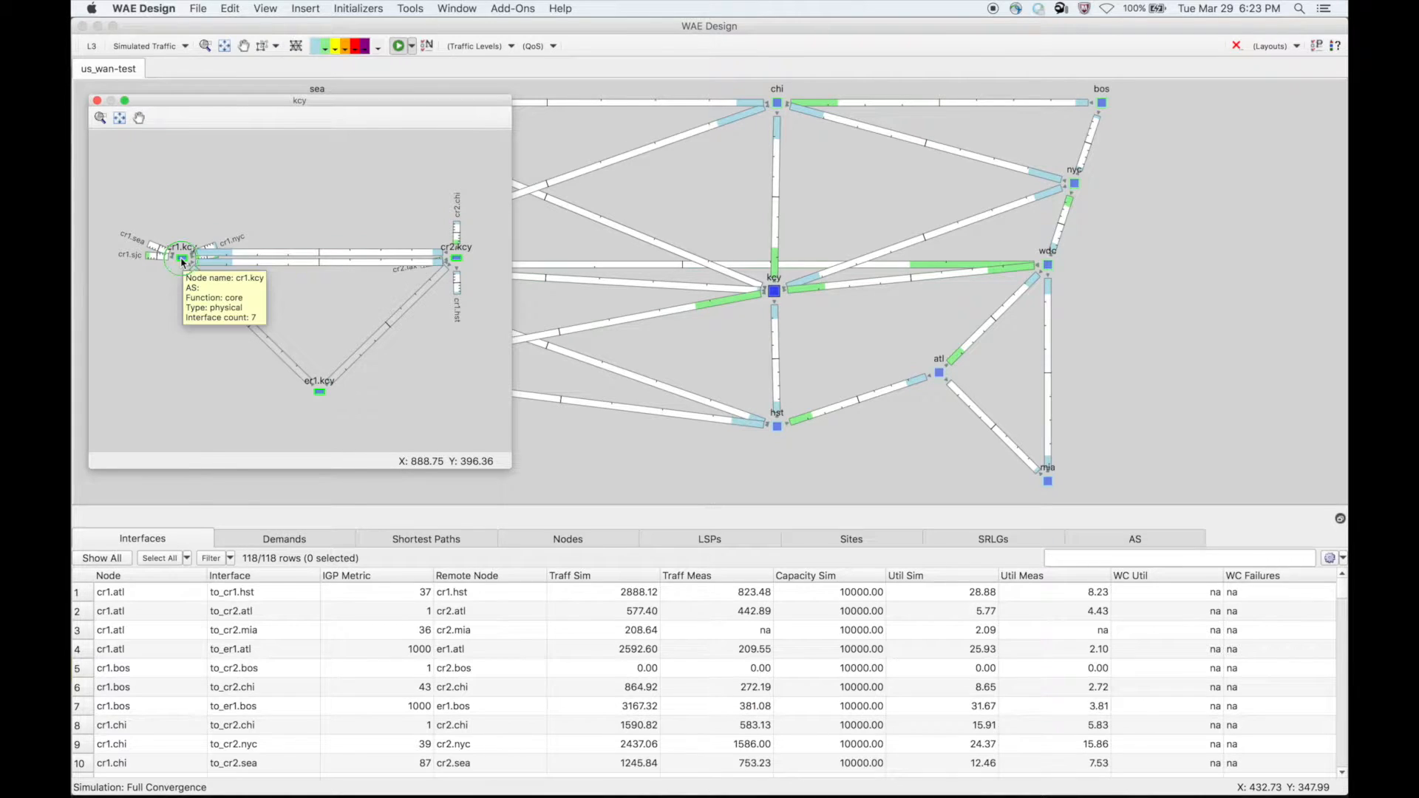
{"action": "right_click", "coordinate": [182, 261]}
{"action": "mouse_move", "coordinate": [238, 443]}
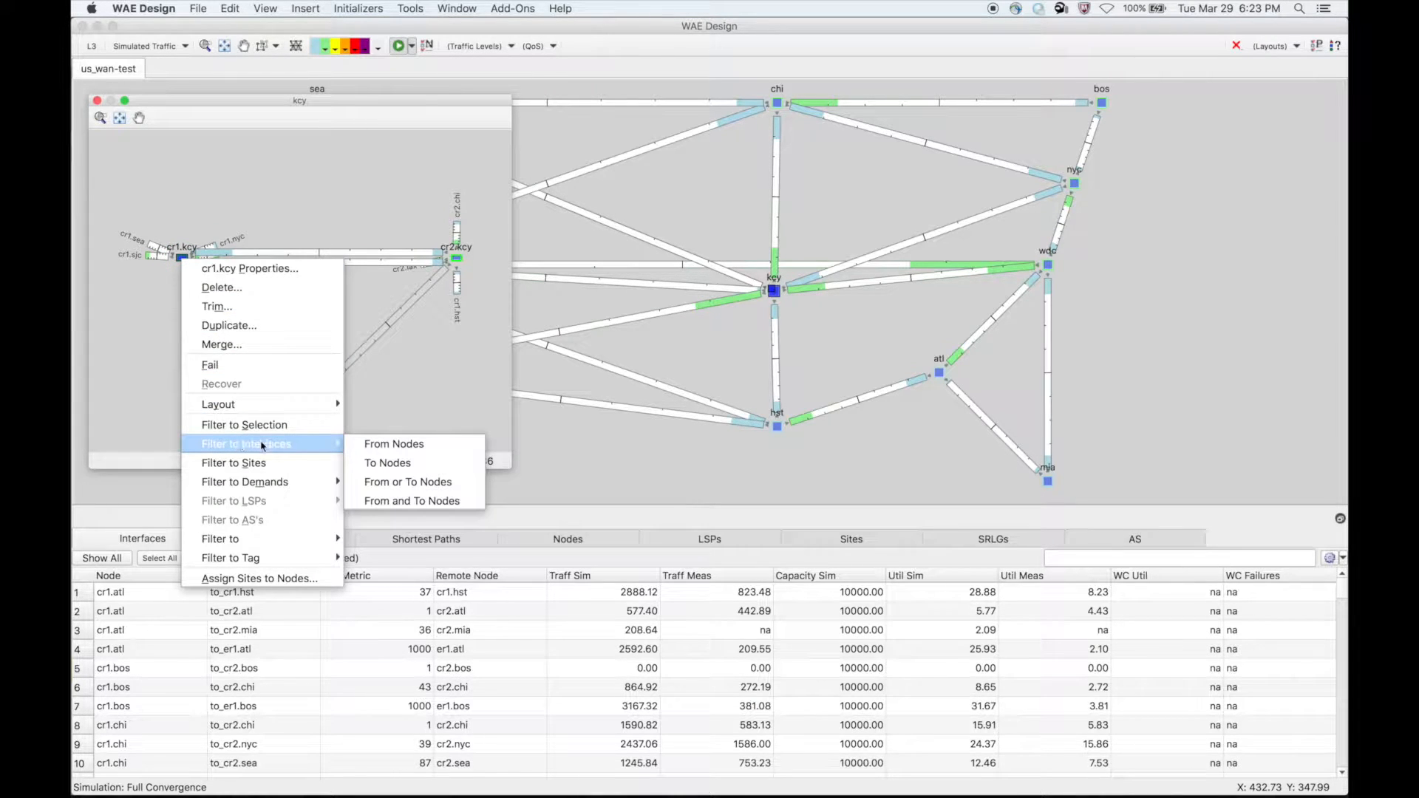
{"action": "left_click", "coordinate": [366, 446]}
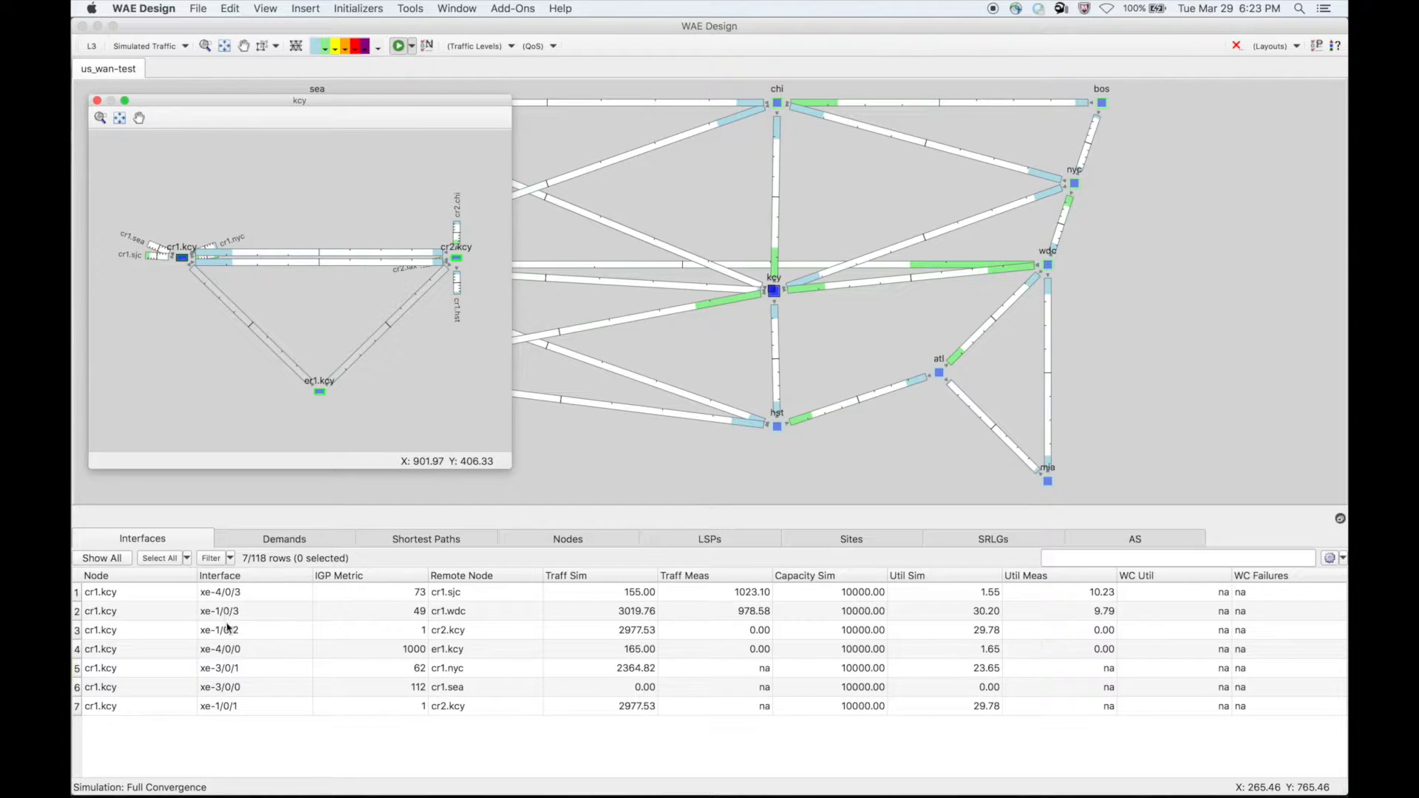
- Select all the filtered cr1.kcy interfaces and open the Circuit Repack add-on for them
{"action": "left_click", "coordinate": [79, 576]}
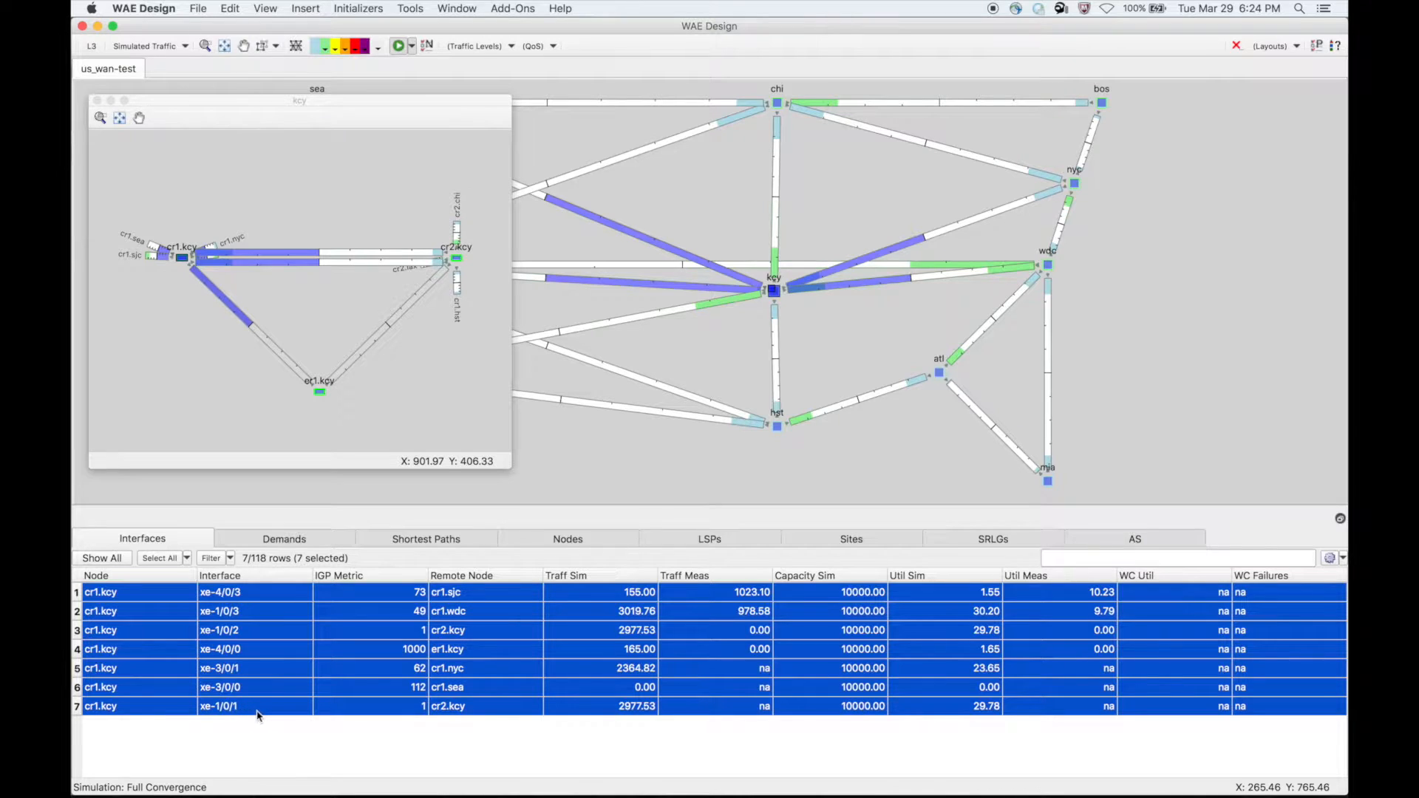
{"action": "left_click", "coordinate": [508, 6]}
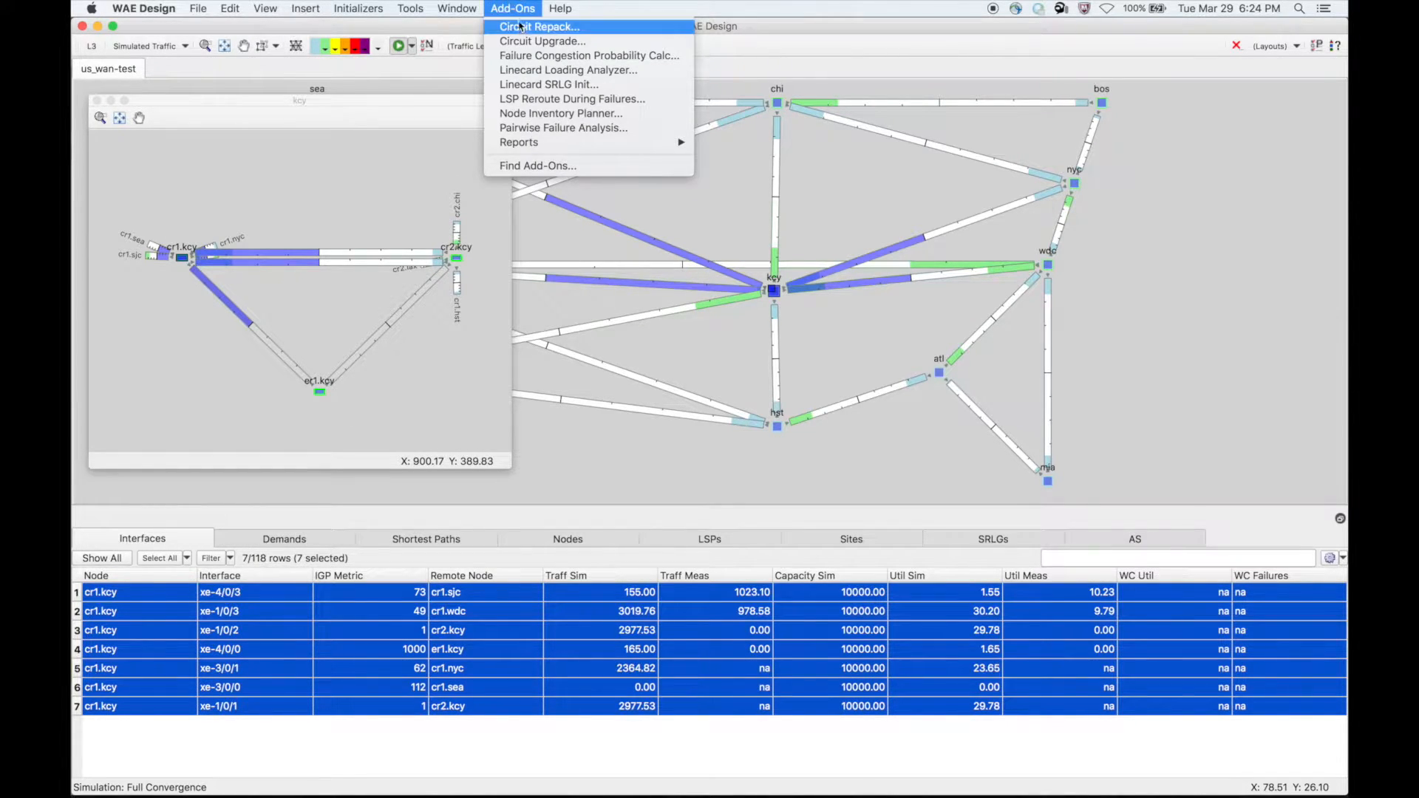
{"action": "left_click", "coordinate": [521, 29]}
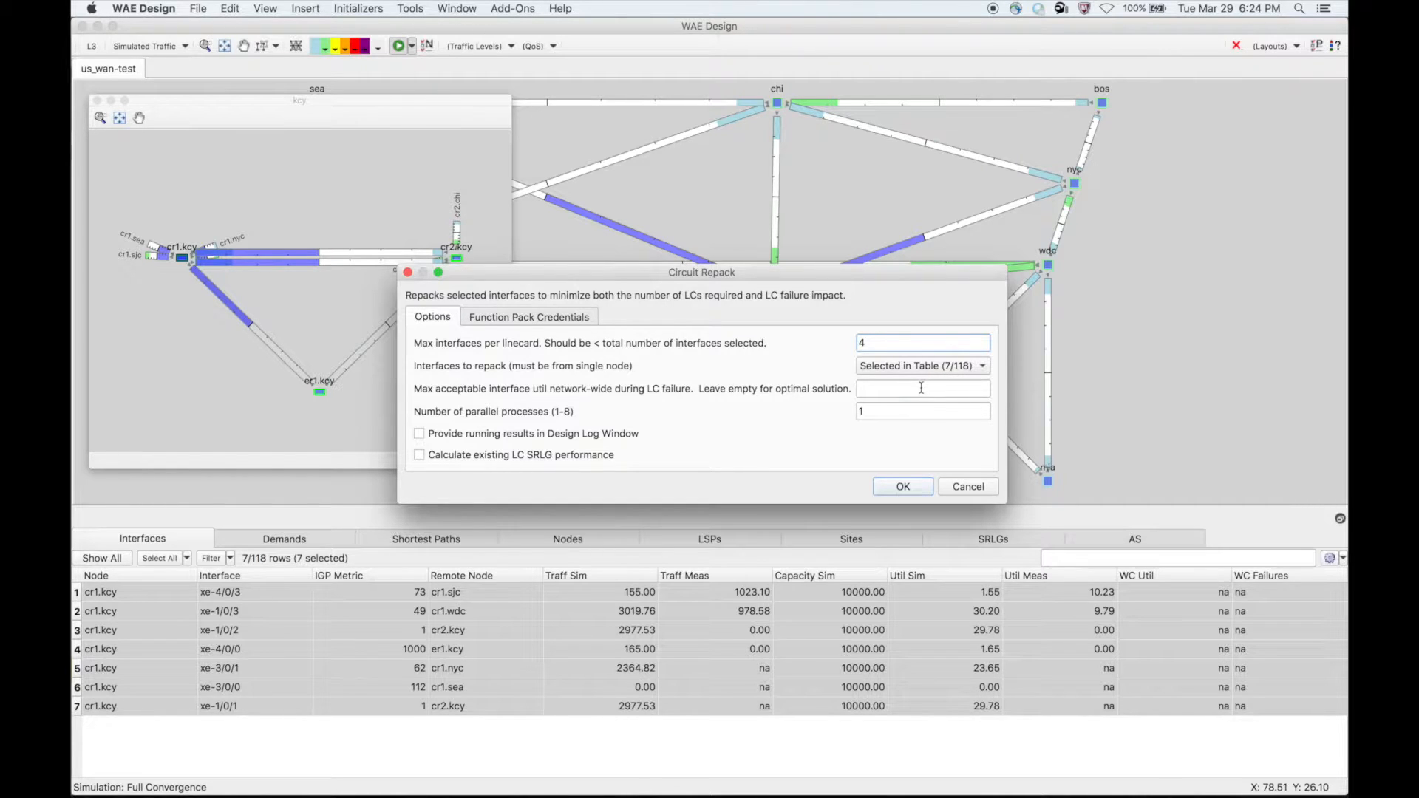
- Run Circuit Repack with running results in the Design Log Window and existing LC SRLG performance enabled, leaving the max acceptable utilization empty
{"action": "left_click", "coordinate": [875, 390]}
{"action": "left_click", "coordinate": [420, 434]}
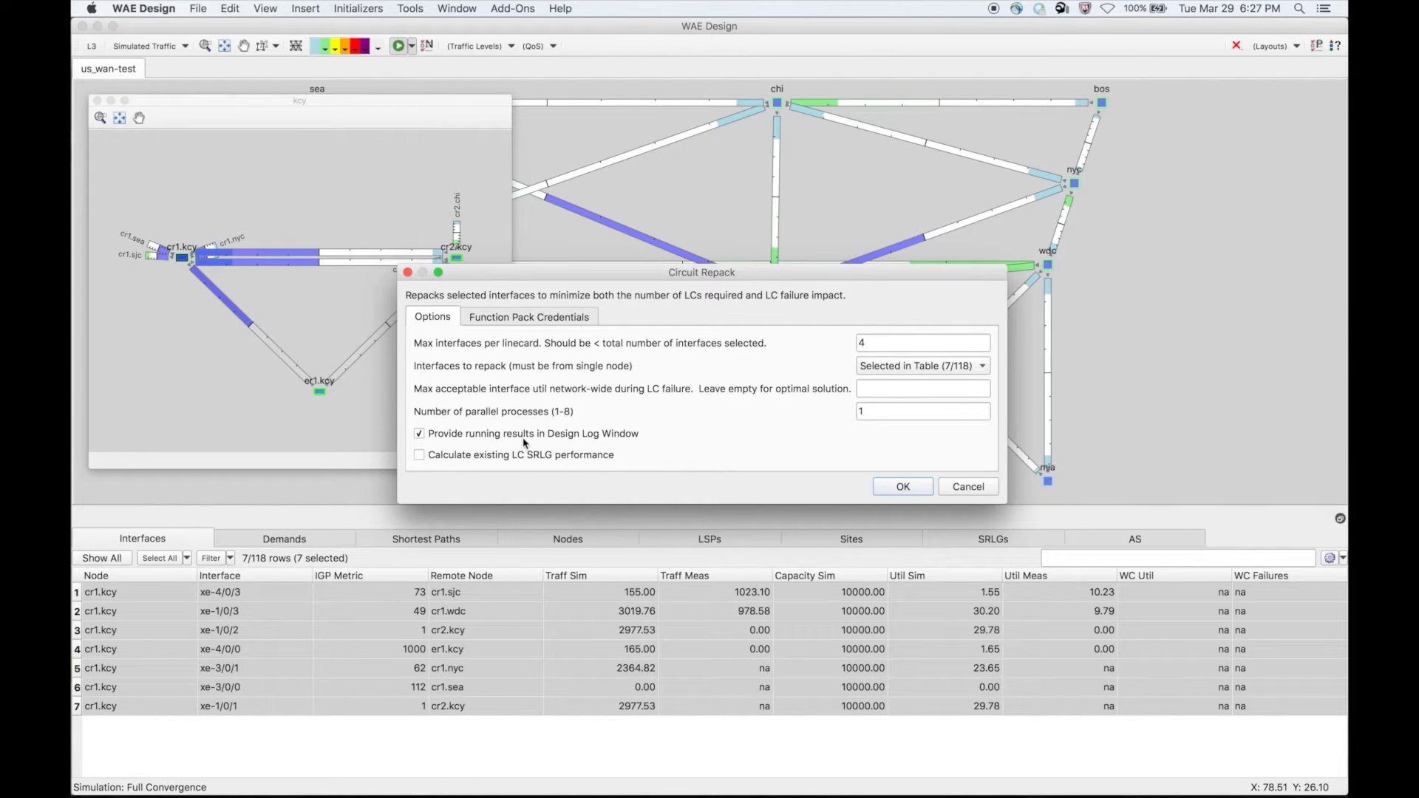
{"action": "left_click", "coordinate": [419, 455]}
{"action": "left_click", "coordinate": [903, 487]}
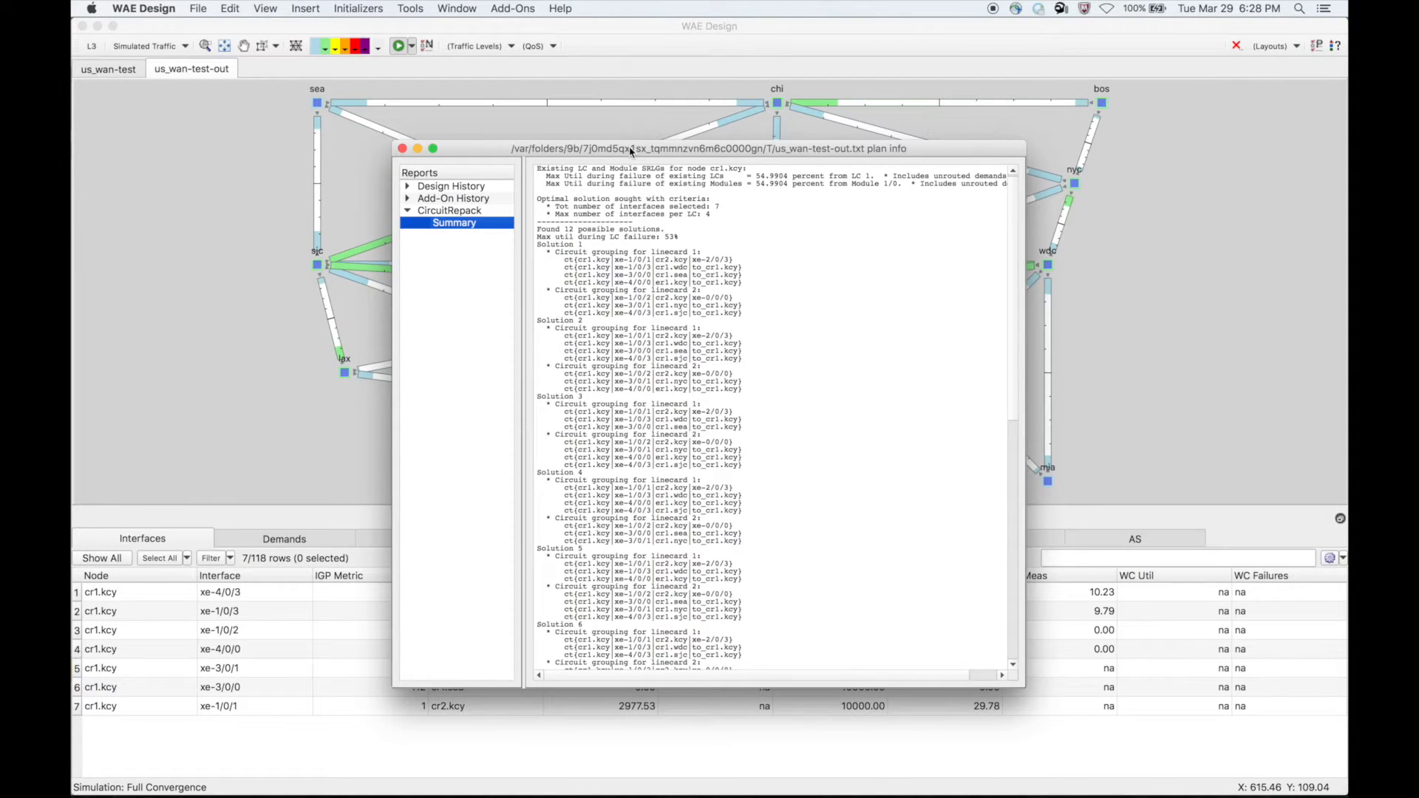
- Move the plan info report aside, open the log window, and make it slightly narrower
{"action": "left_click_drag", "start_coordinate": [632, 150], "coordinate": [352, 109]}
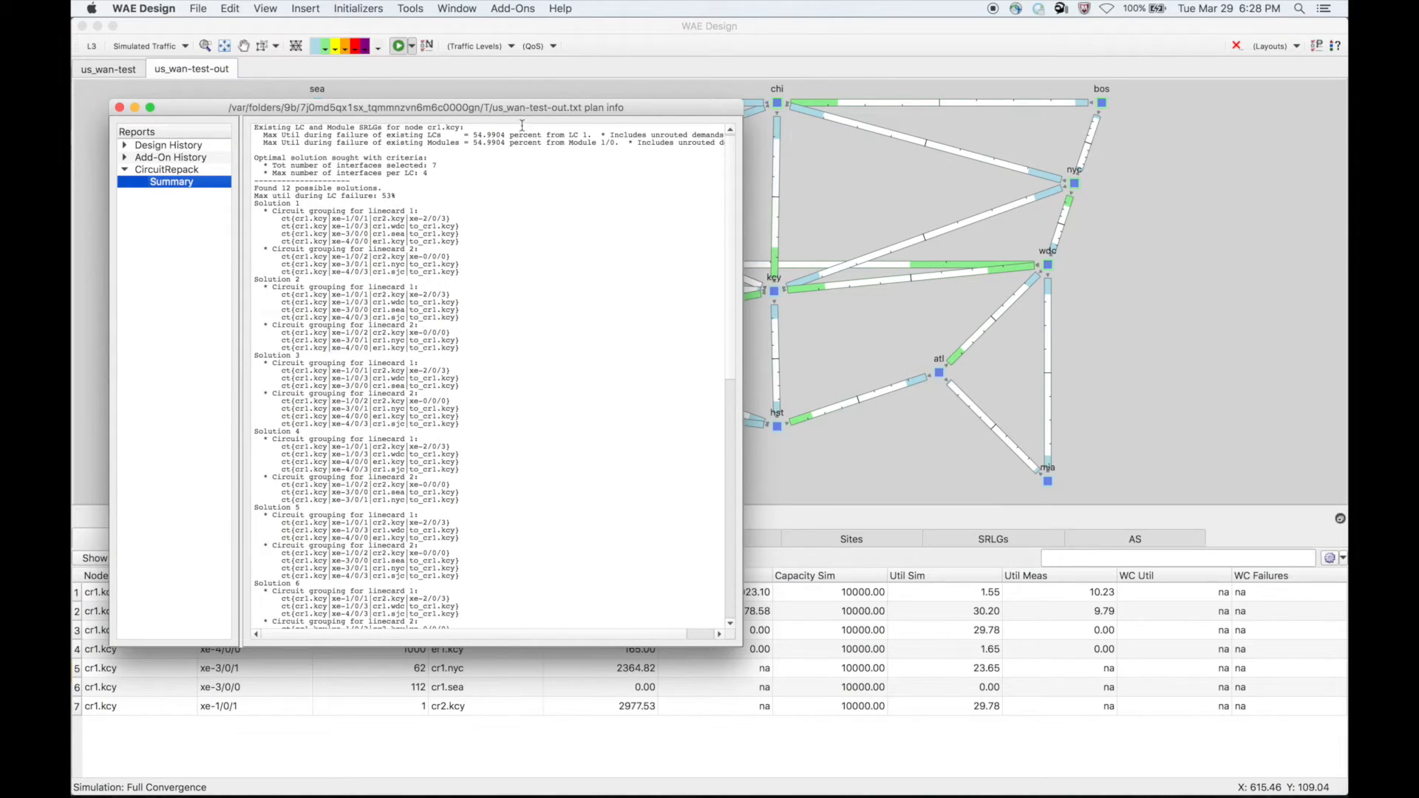
{"action": "left_click", "coordinate": [464, 6]}
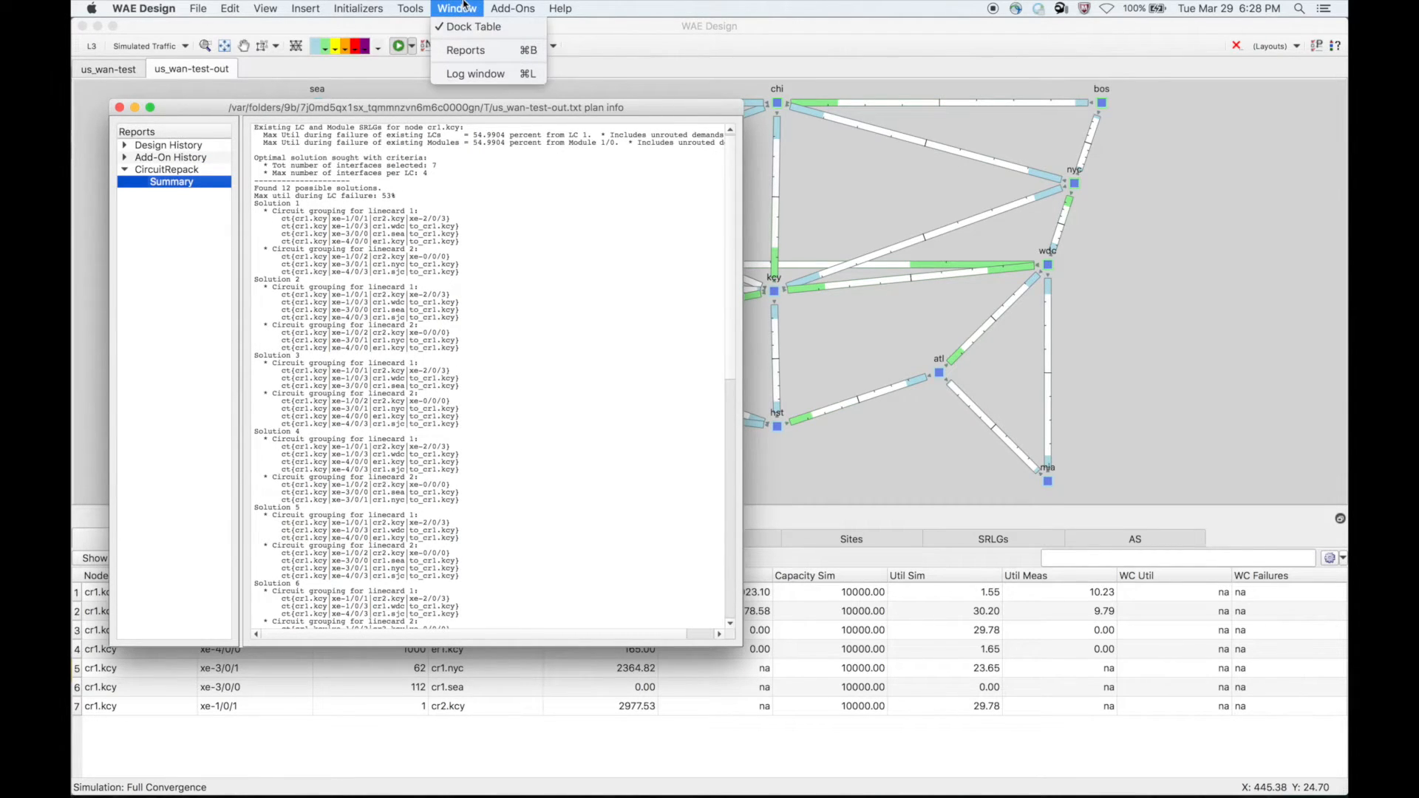
{"action": "left_click", "coordinate": [459, 74]}
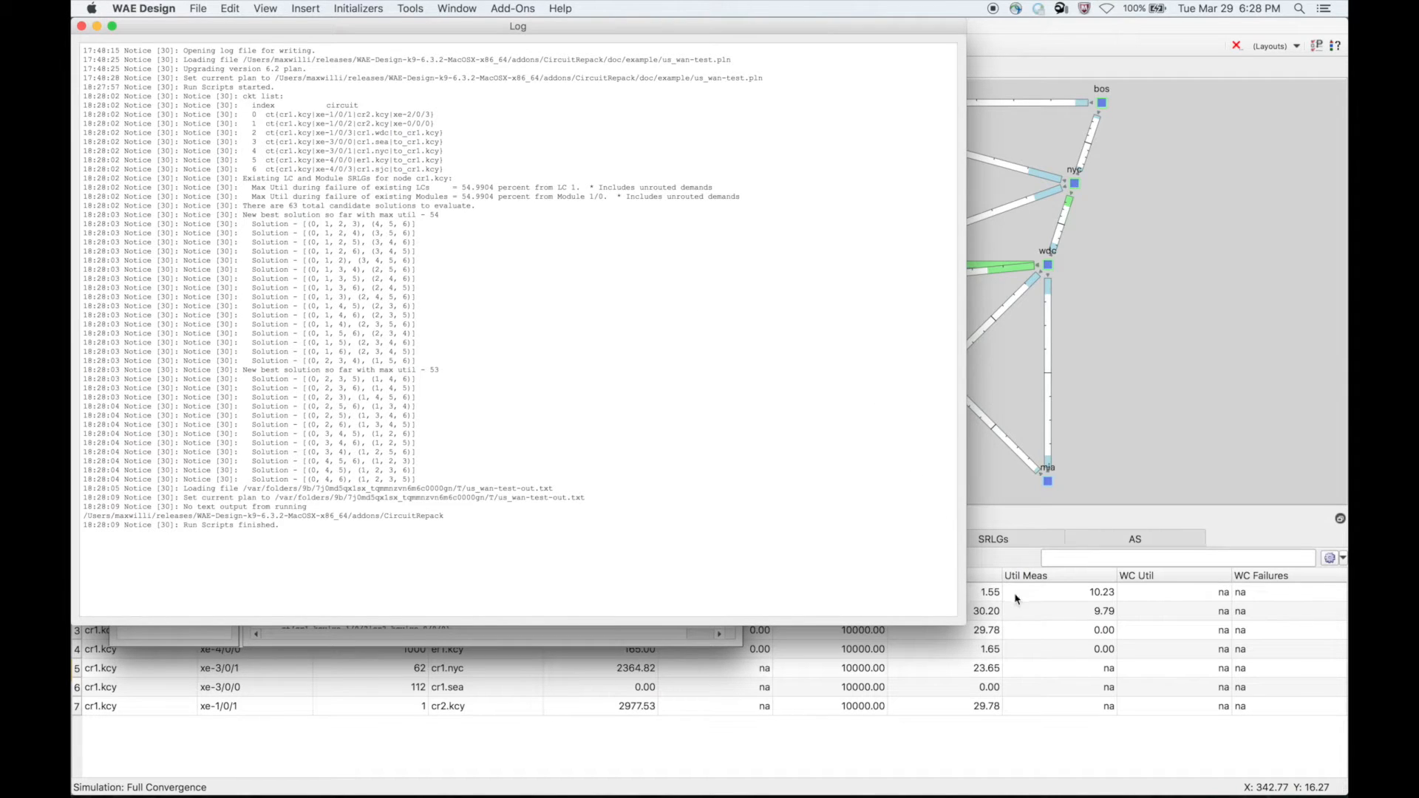
{"action": "left_click_drag", "start_coordinate": [964, 624], "coordinate": [887, 628]}
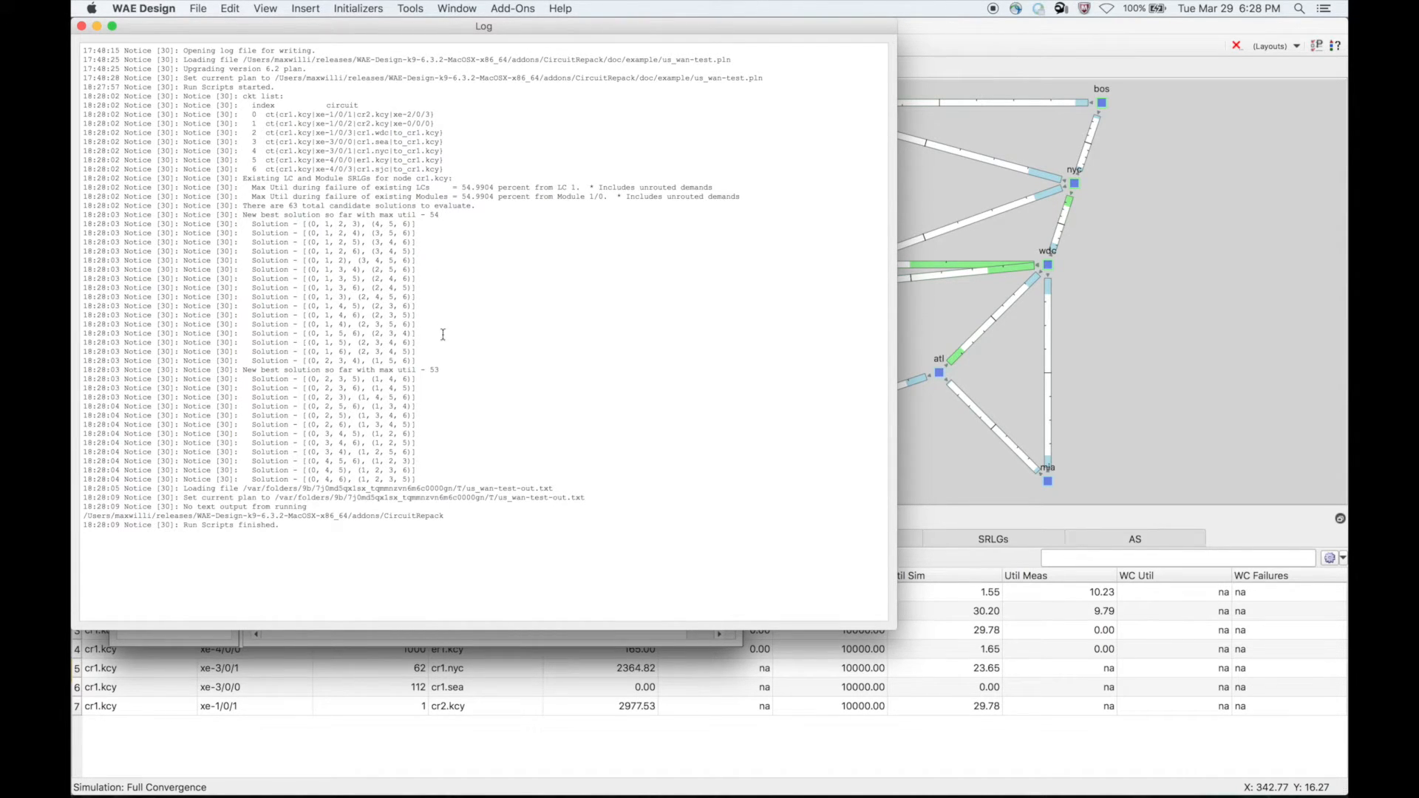
- Examine the first group of best solutions in the log, matching its circuit indices to the ckt list and checking its max utilization
{"action": "double_click", "coordinate": [432, 214]}
{"action": "left_click_drag", "start_coordinate": [242, 223], "coordinate": [434, 361]}
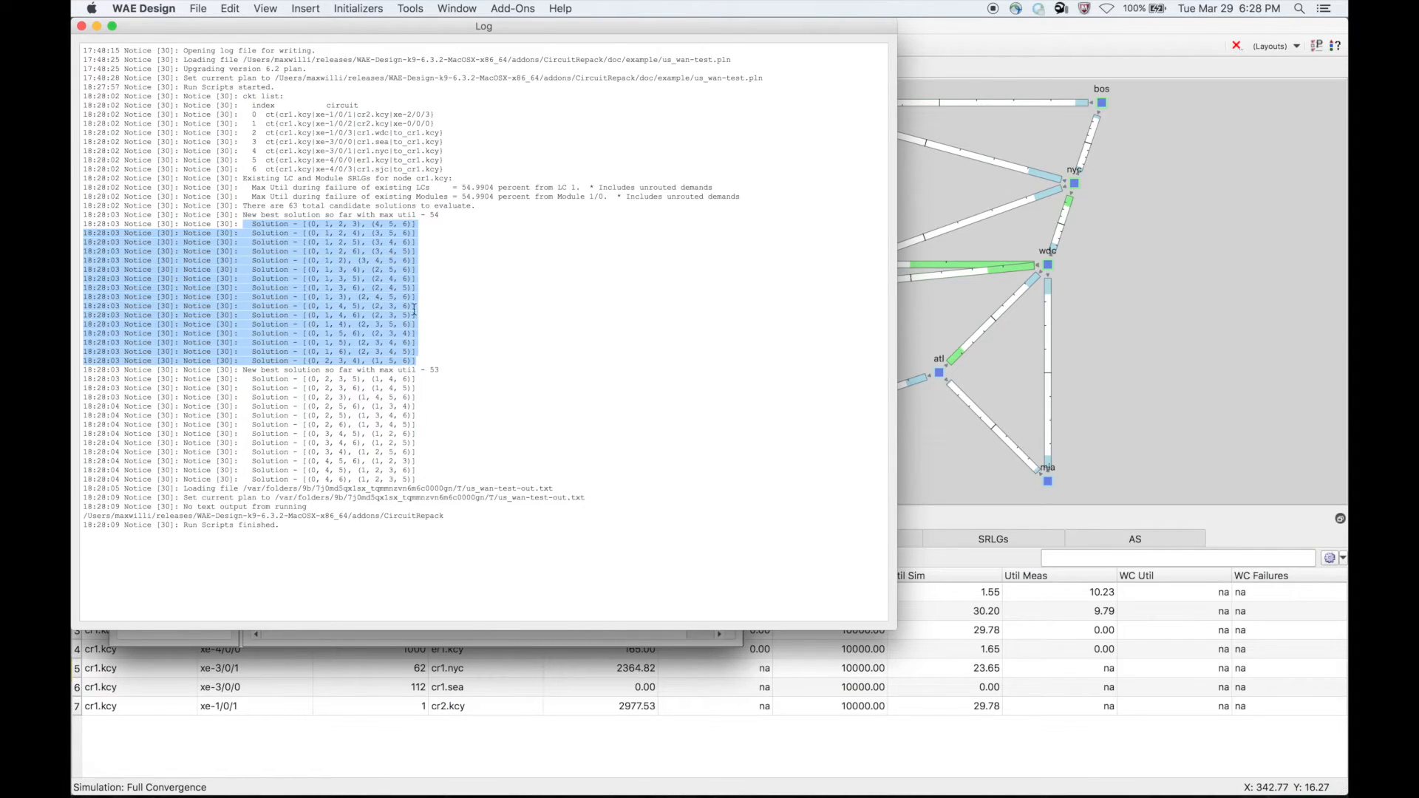
{"action": "left_click", "coordinate": [314, 225]}
{"action": "left_click_drag", "start_coordinate": [313, 225], "coordinate": [357, 228]}
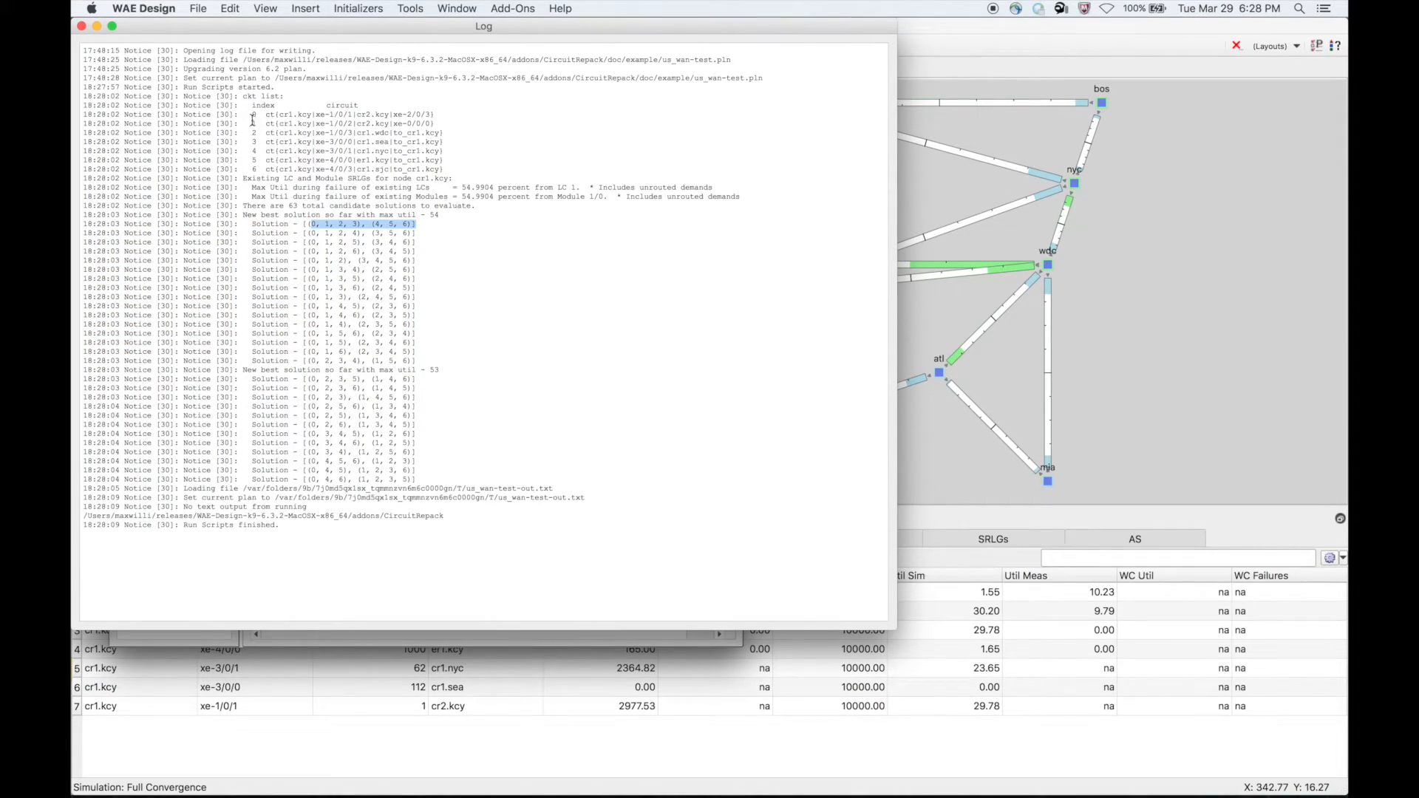
{"action": "left_click_drag", "start_coordinate": [253, 116], "coordinate": [450, 169]}
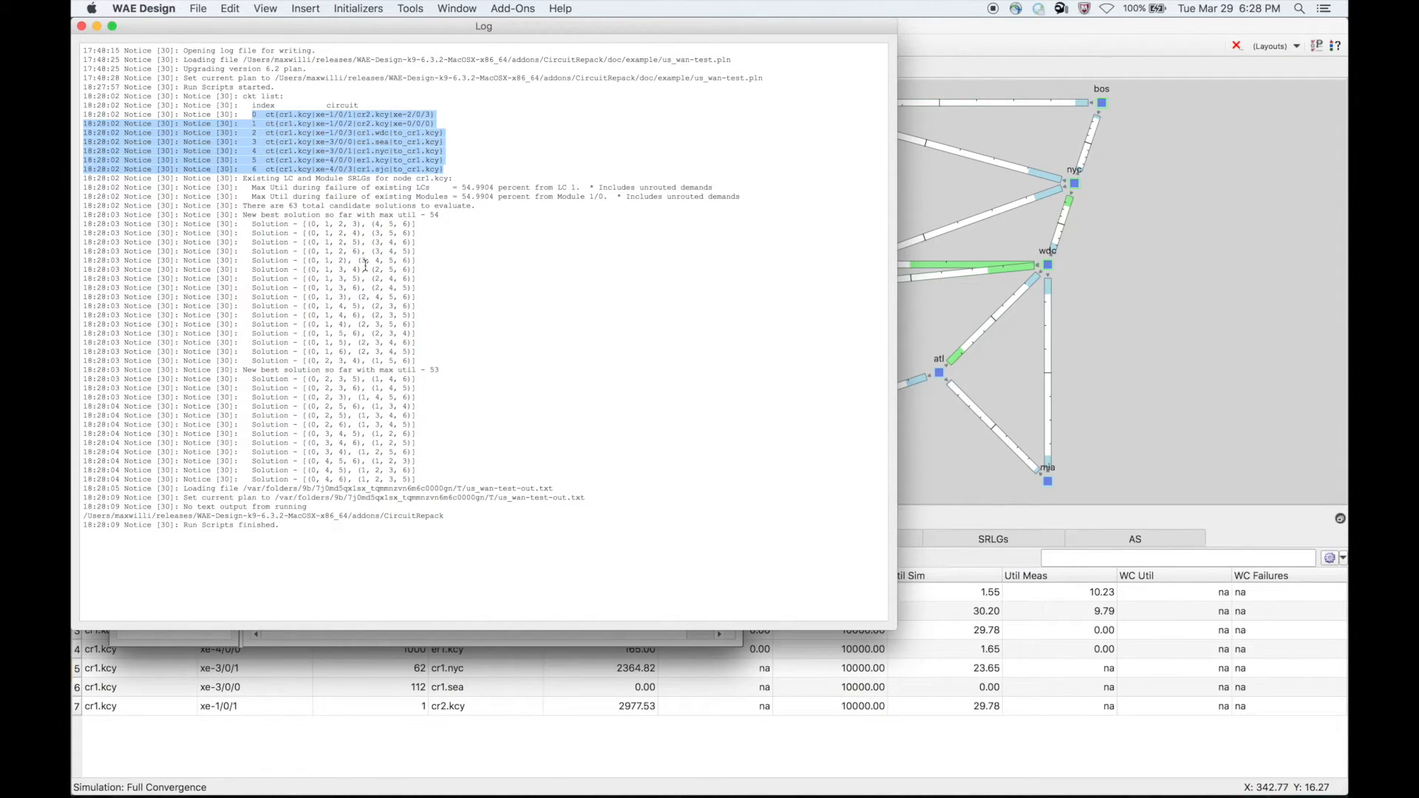
{"action": "left_click_drag", "start_coordinate": [311, 224], "coordinate": [409, 224]}
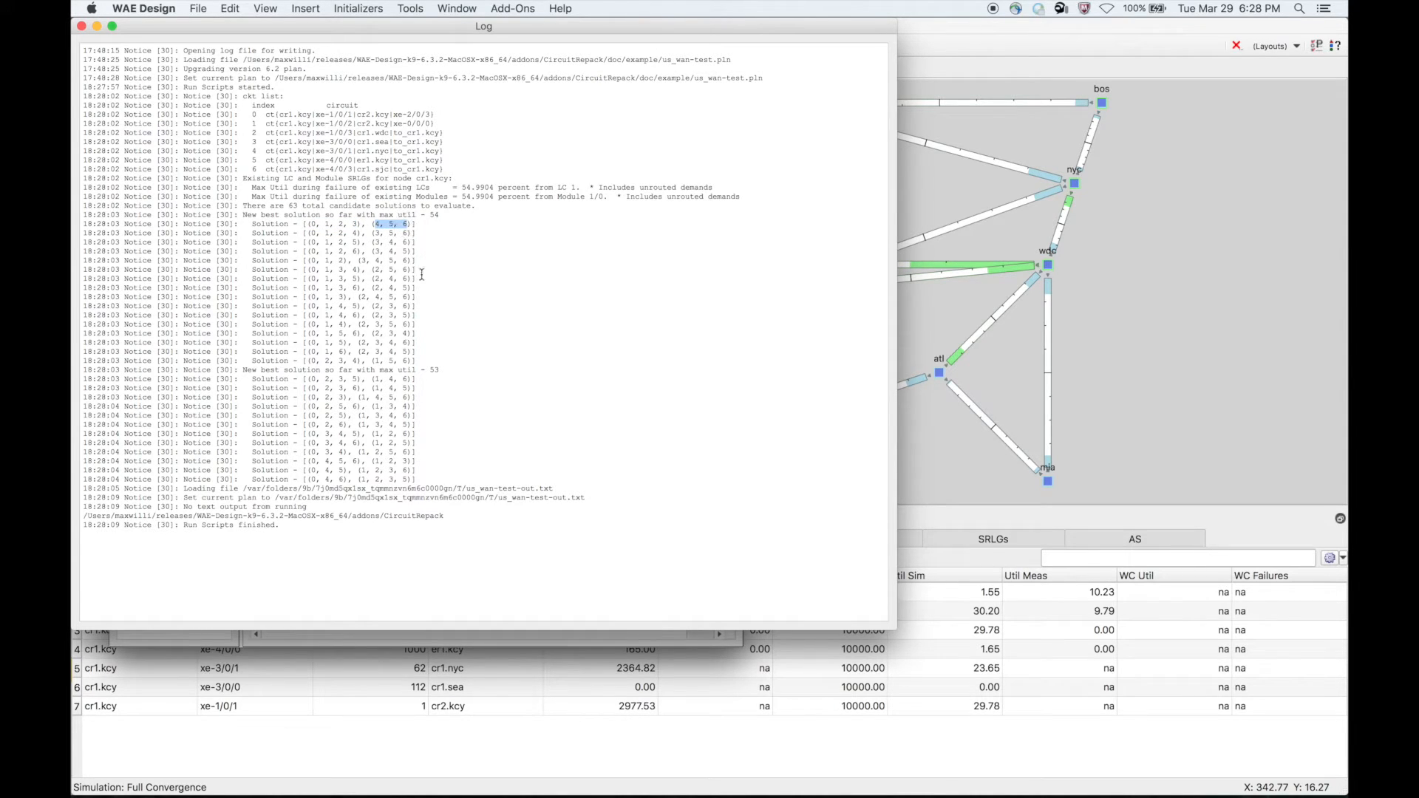
{"action": "double_click", "coordinate": [433, 215]}
- Examine the second "New best solution so far" entry in the log and the candidate solutions listed beneath it
{"action": "left_click_drag", "start_coordinate": [245, 368], "coordinate": [446, 371]}
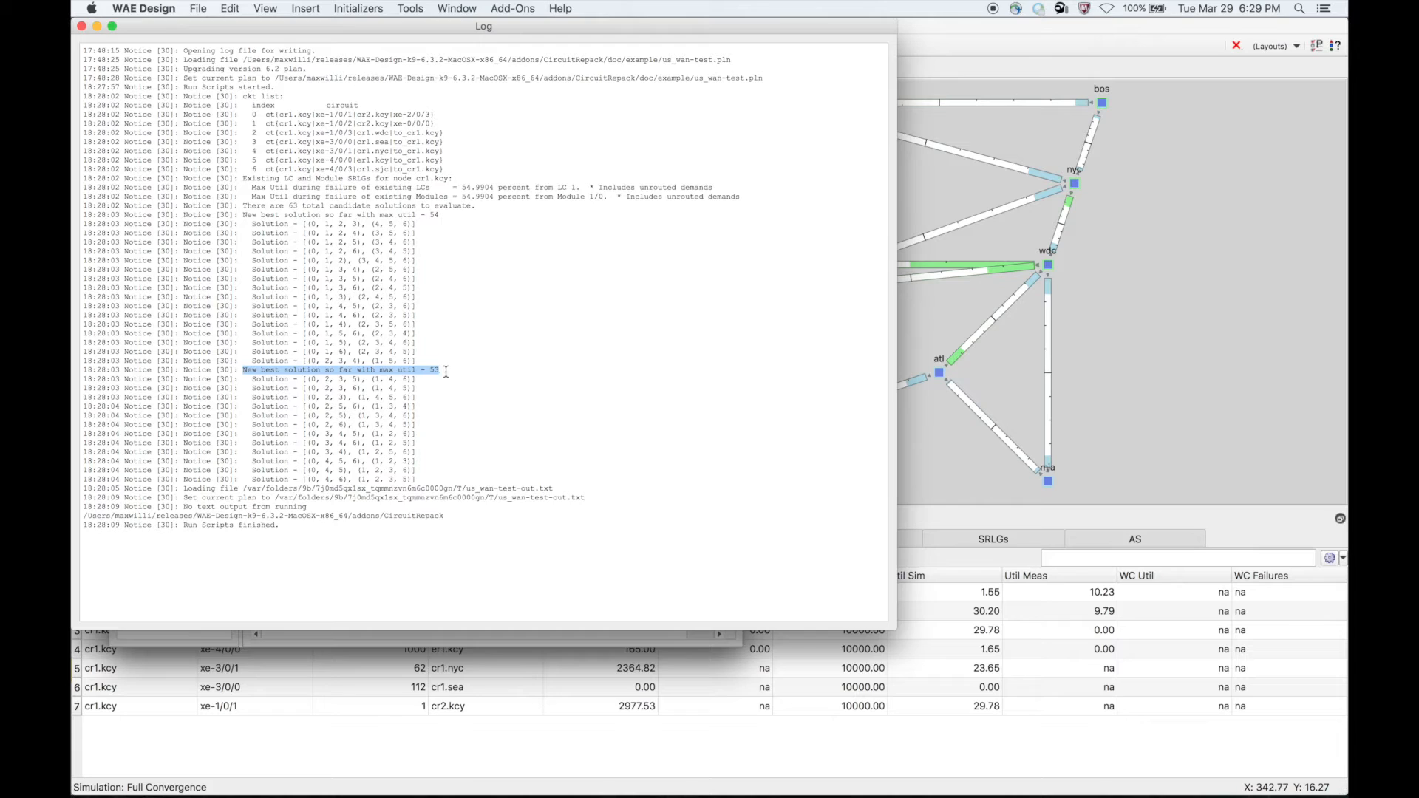
{"action": "left_click", "coordinate": [433, 369]}
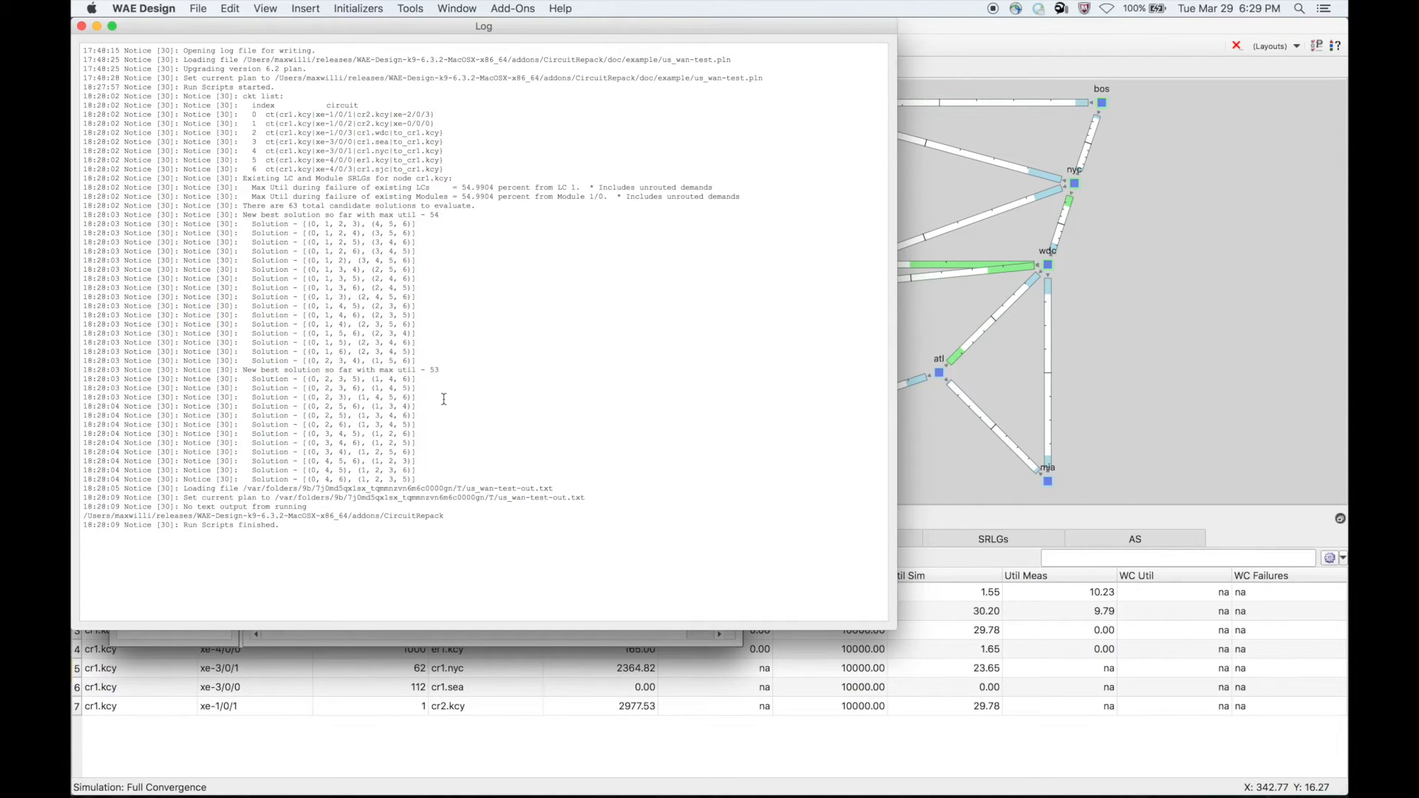
{"action": "left_click_drag", "start_coordinate": [303, 378], "coordinate": [429, 476]}
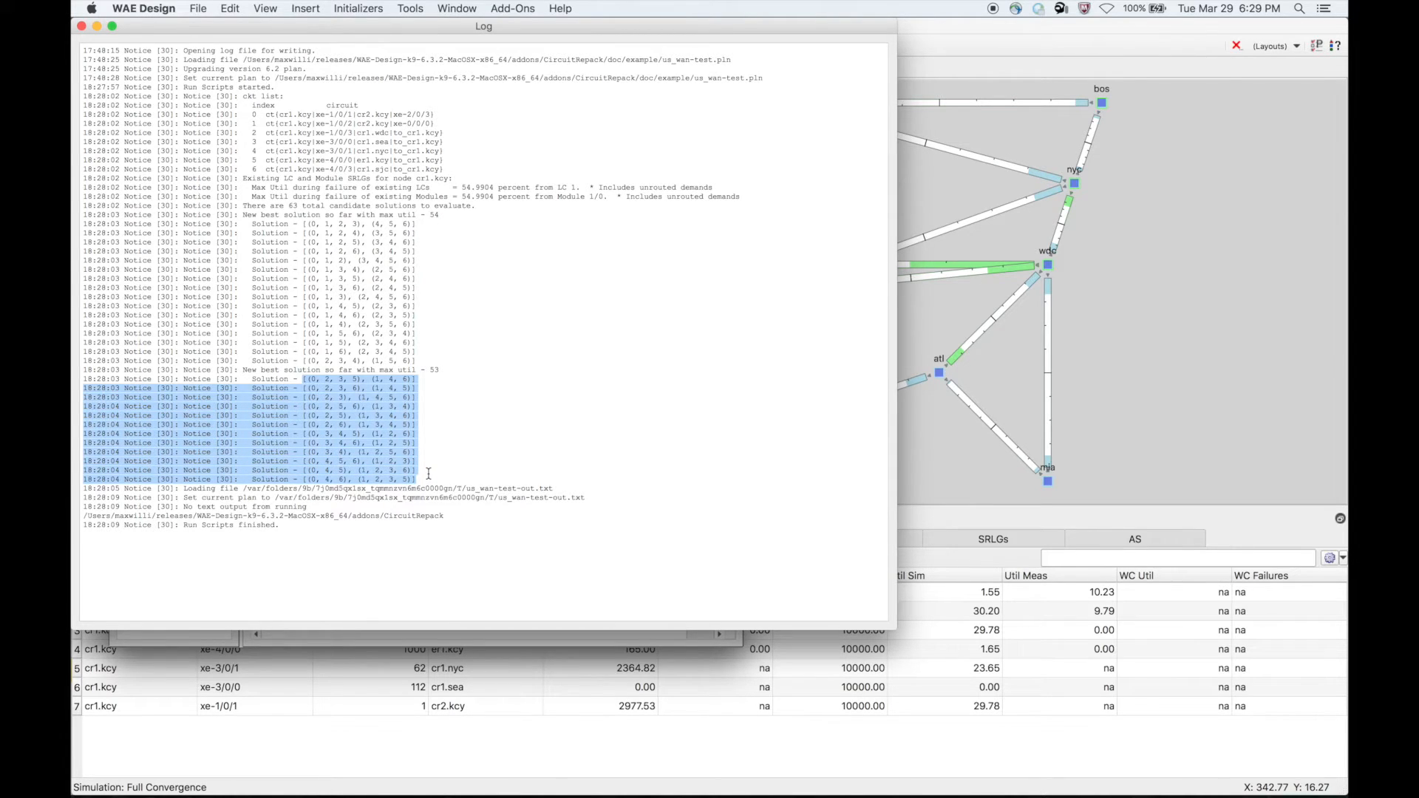
{"action": "left_click", "coordinate": [462, 459]}
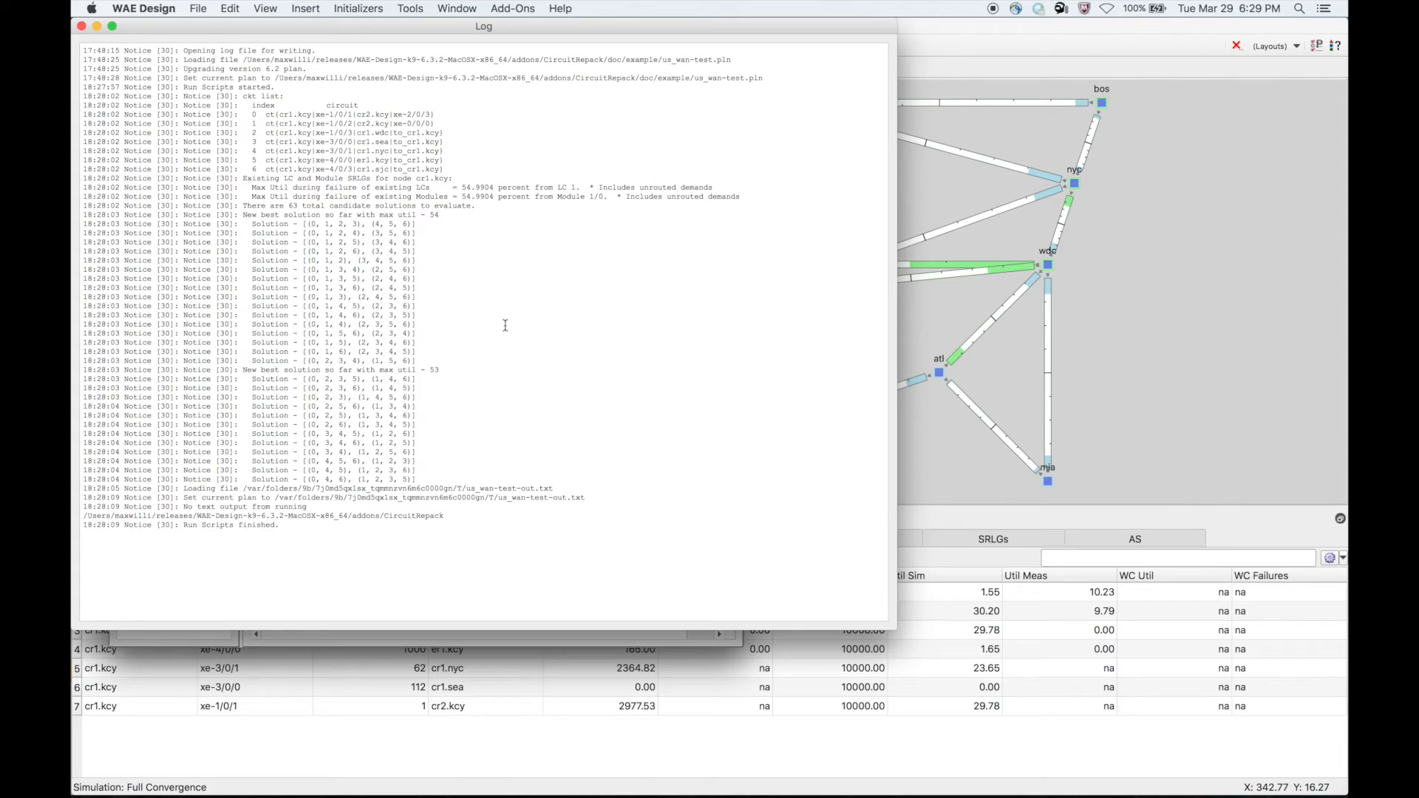
- Close the log window and move the CircuitRepack summary report toward the corner of the network plot
{"action": "left_click", "coordinate": [81, 27]}
{"action": "left_click_drag", "start_coordinate": [260, 105], "coordinate": [241, 92]}
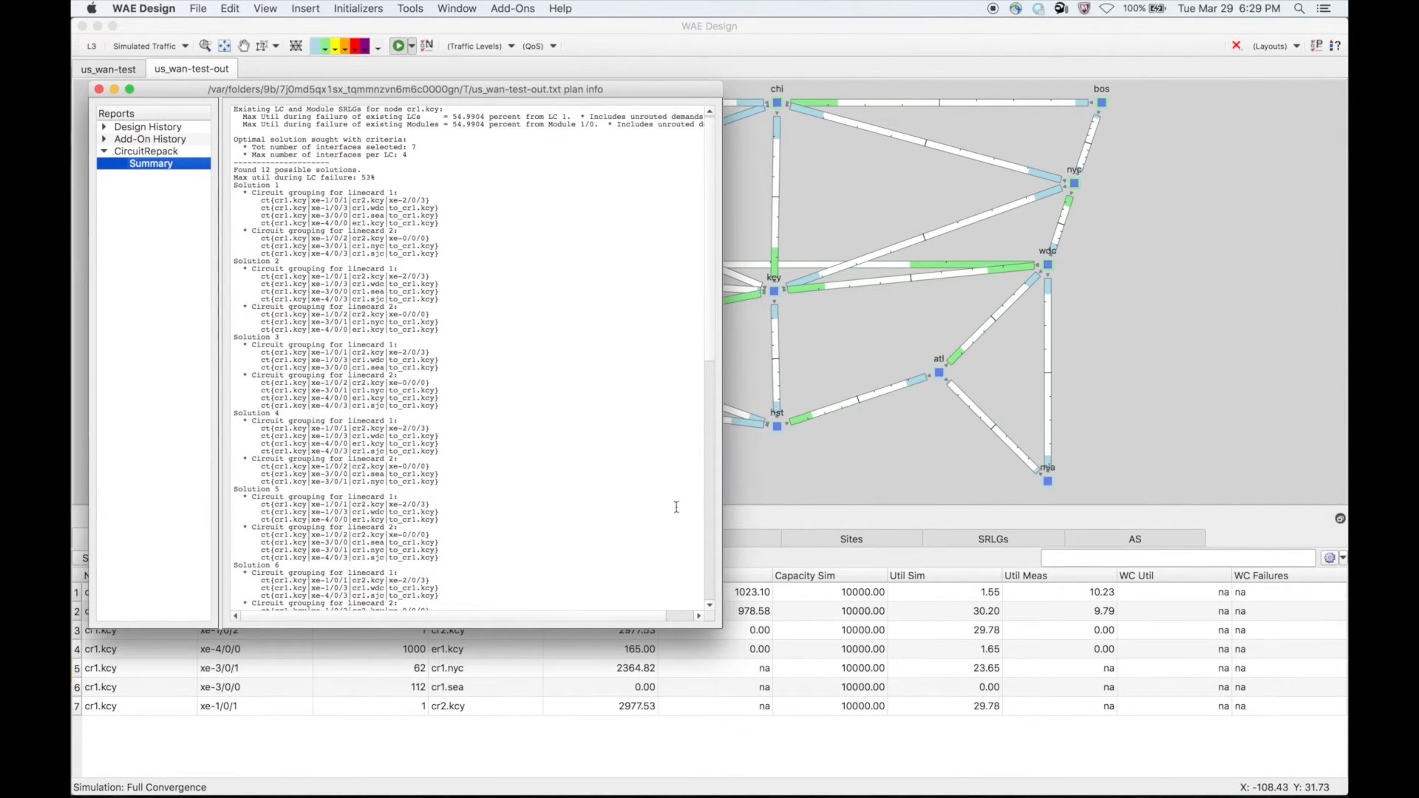
- Enlarge the CircuitRepack summary report window and examine the max utilization during failure of cr1.kcy's existing linecards and modules
{"action": "left_click_drag", "start_coordinate": [720, 625], "coordinate": [1101, 770]}
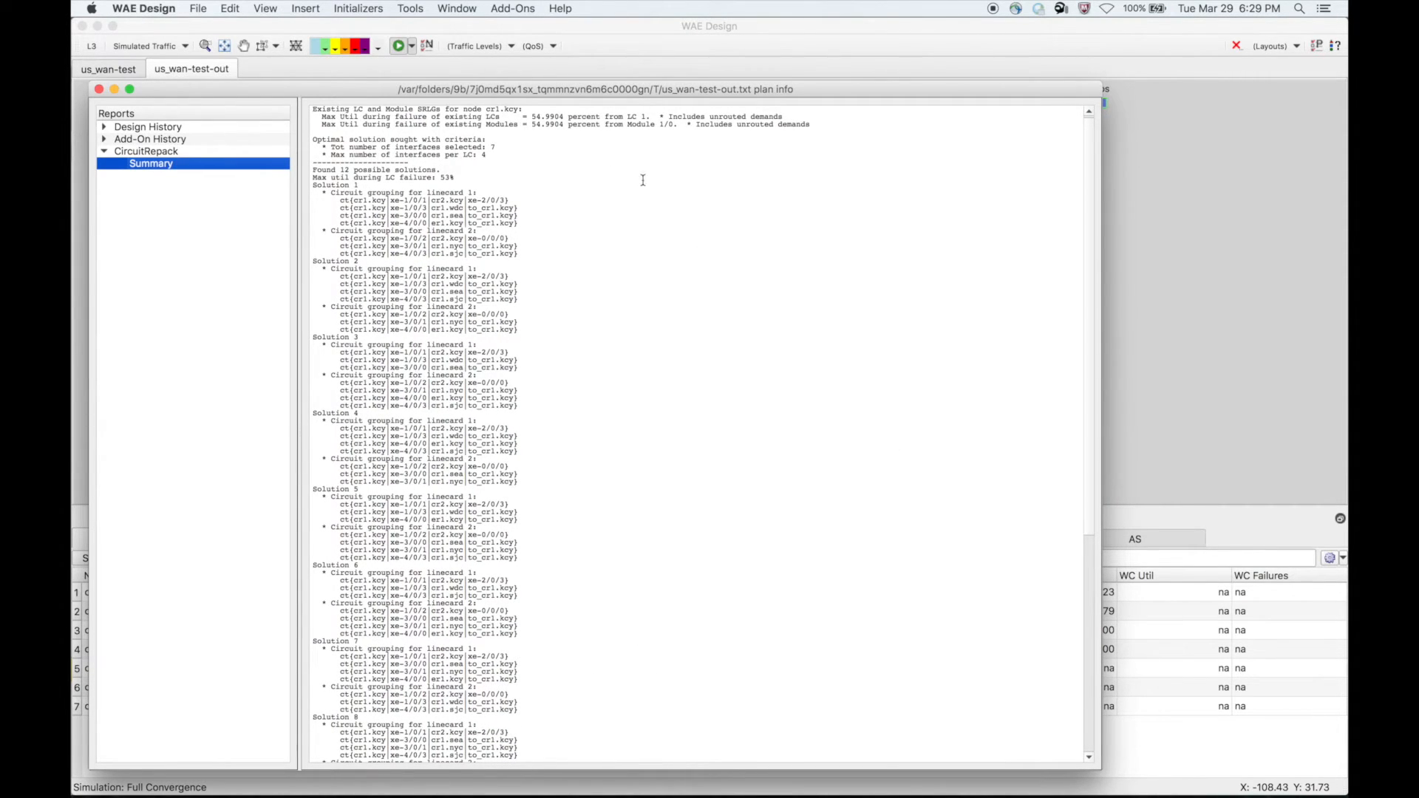
{"action": "left_click", "coordinate": [312, 111]}
{"action": "left_click_drag", "start_coordinate": [312, 111], "coordinate": [824, 127]}
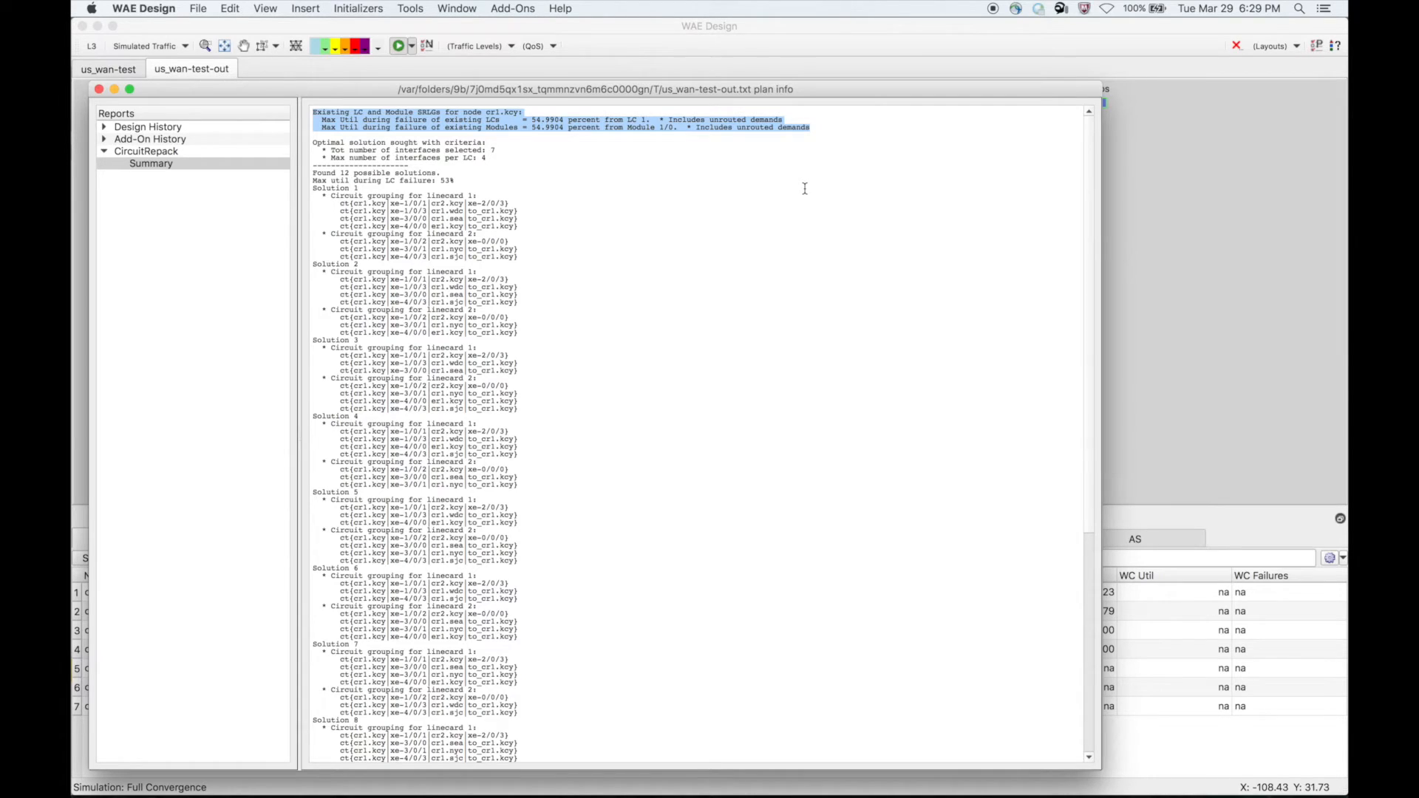
{"action": "left_click", "coordinate": [583, 156]}
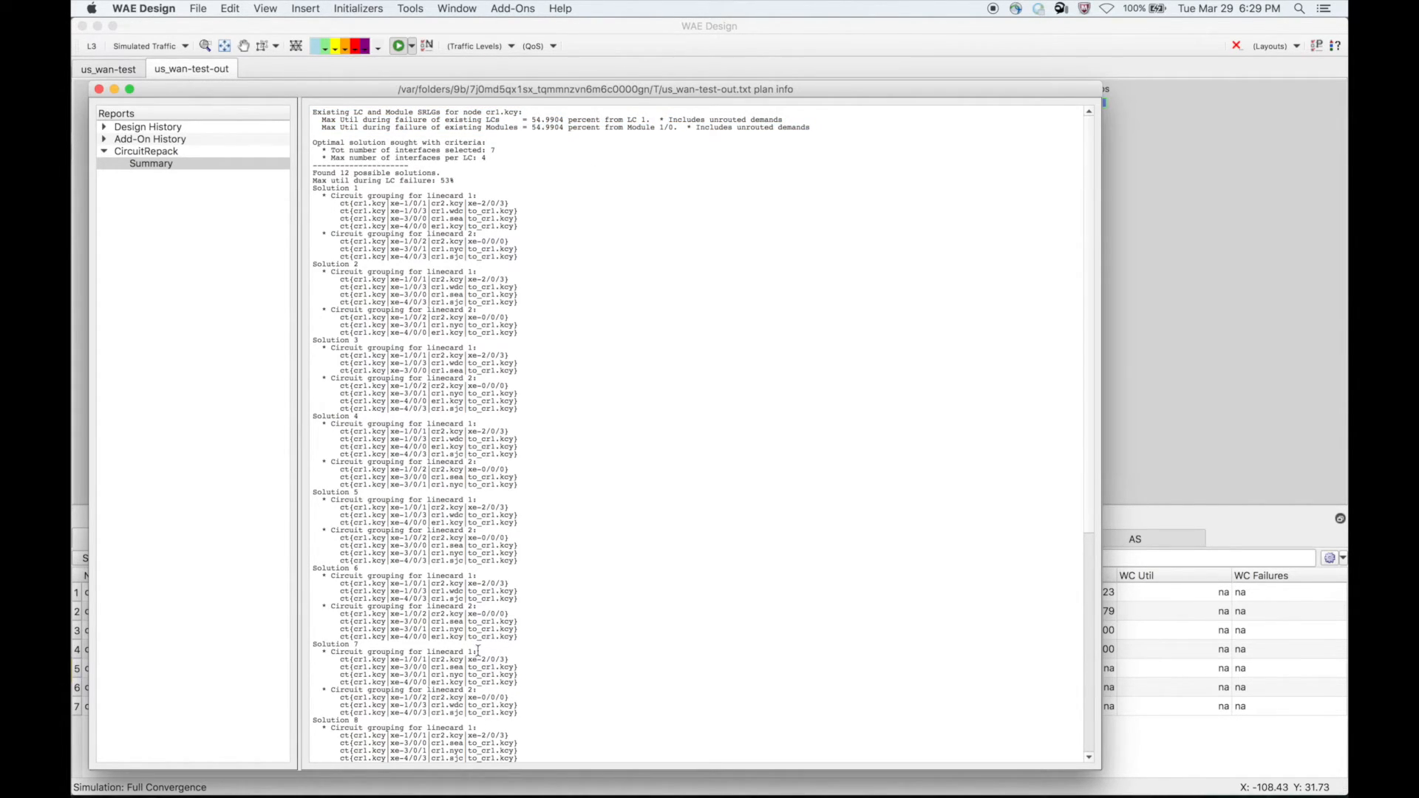
{"action": "left_click_drag", "start_coordinate": [530, 119], "coordinate": [564, 122]}
- Review the optimal solution criteria and the number of solutions, comparing the max utilization during LC failure with the existing modules' value
{"action": "left_click_drag", "start_coordinate": [317, 140], "coordinate": [525, 161]}
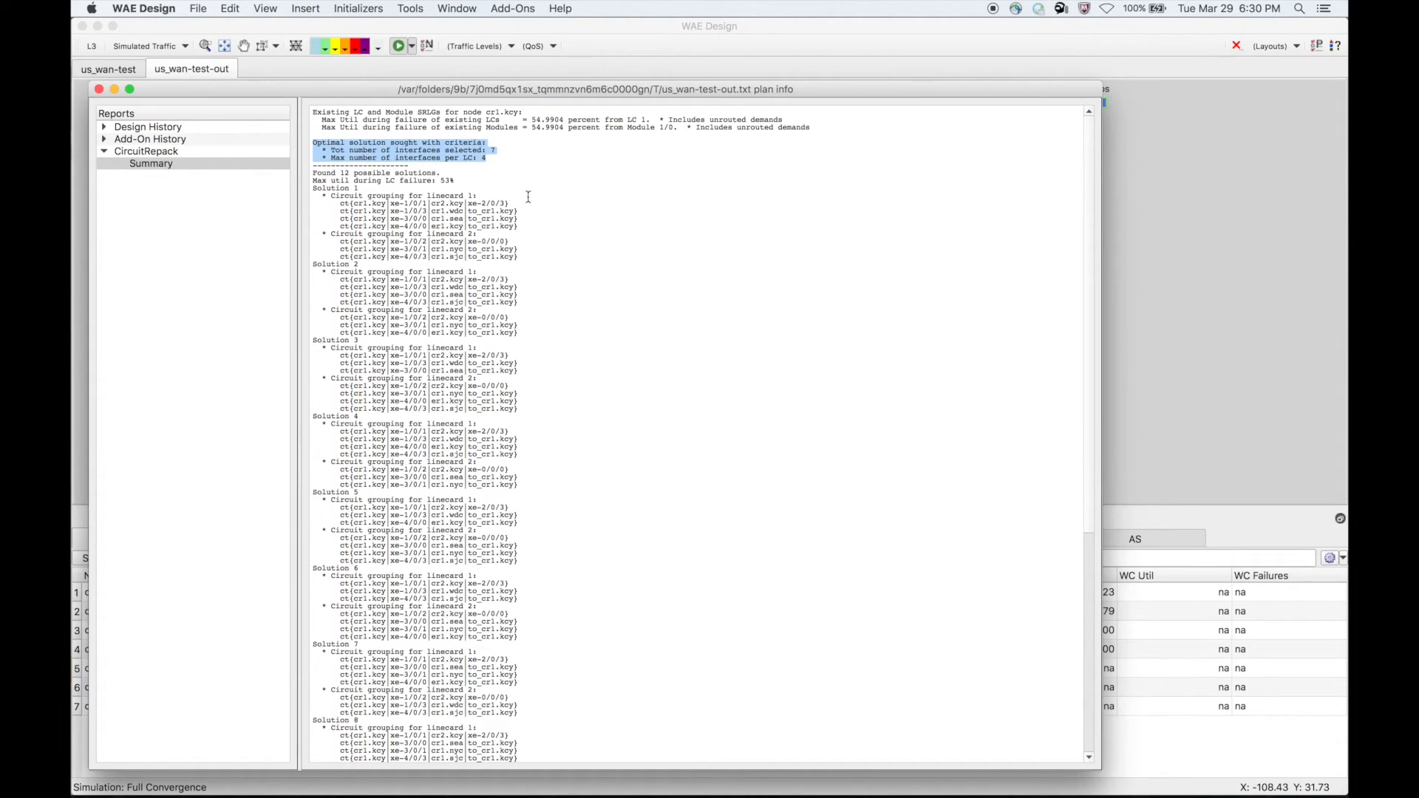
{"action": "left_click", "coordinate": [506, 175]}
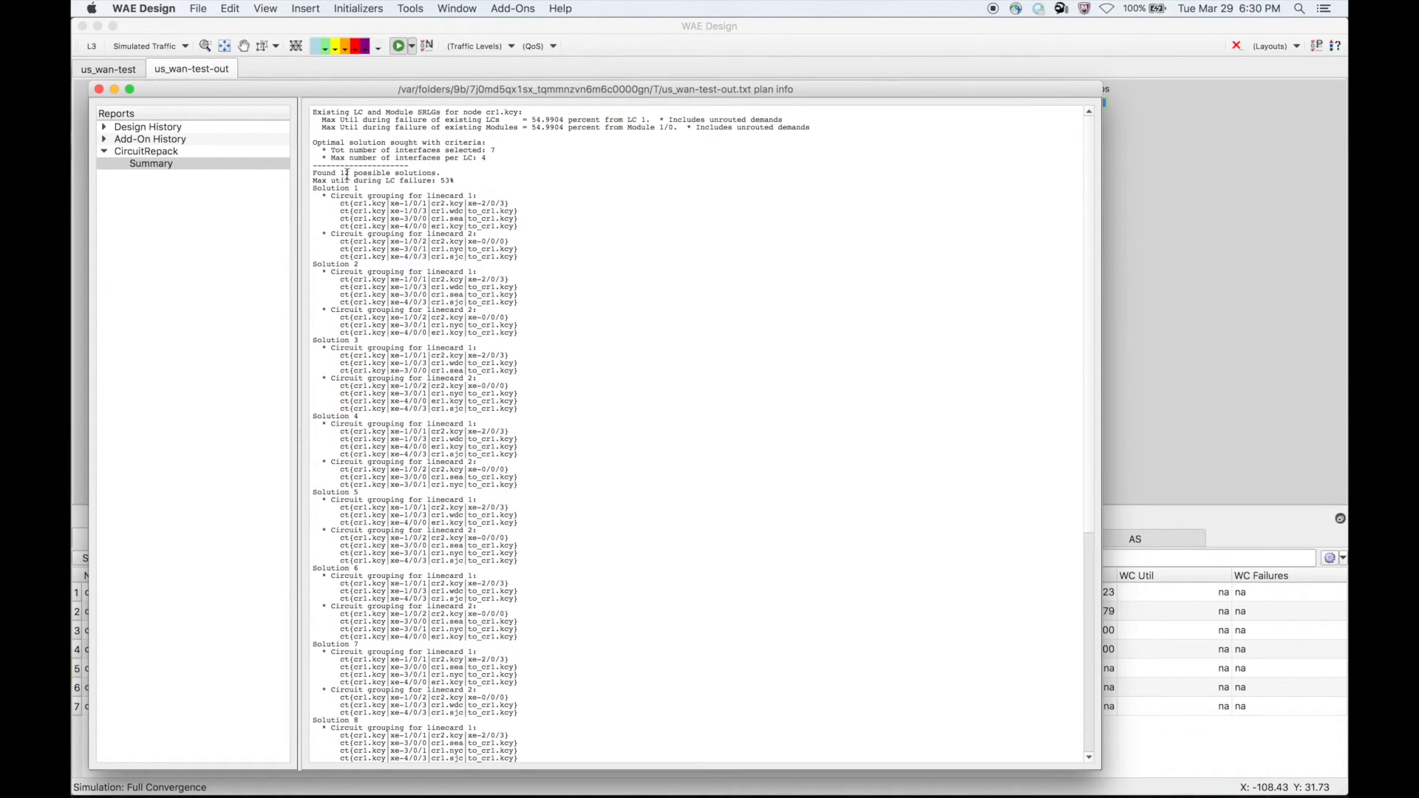
{"action": "left_click", "coordinate": [313, 171]}
{"action": "left_click_drag", "start_coordinate": [313, 172], "coordinate": [444, 172]}
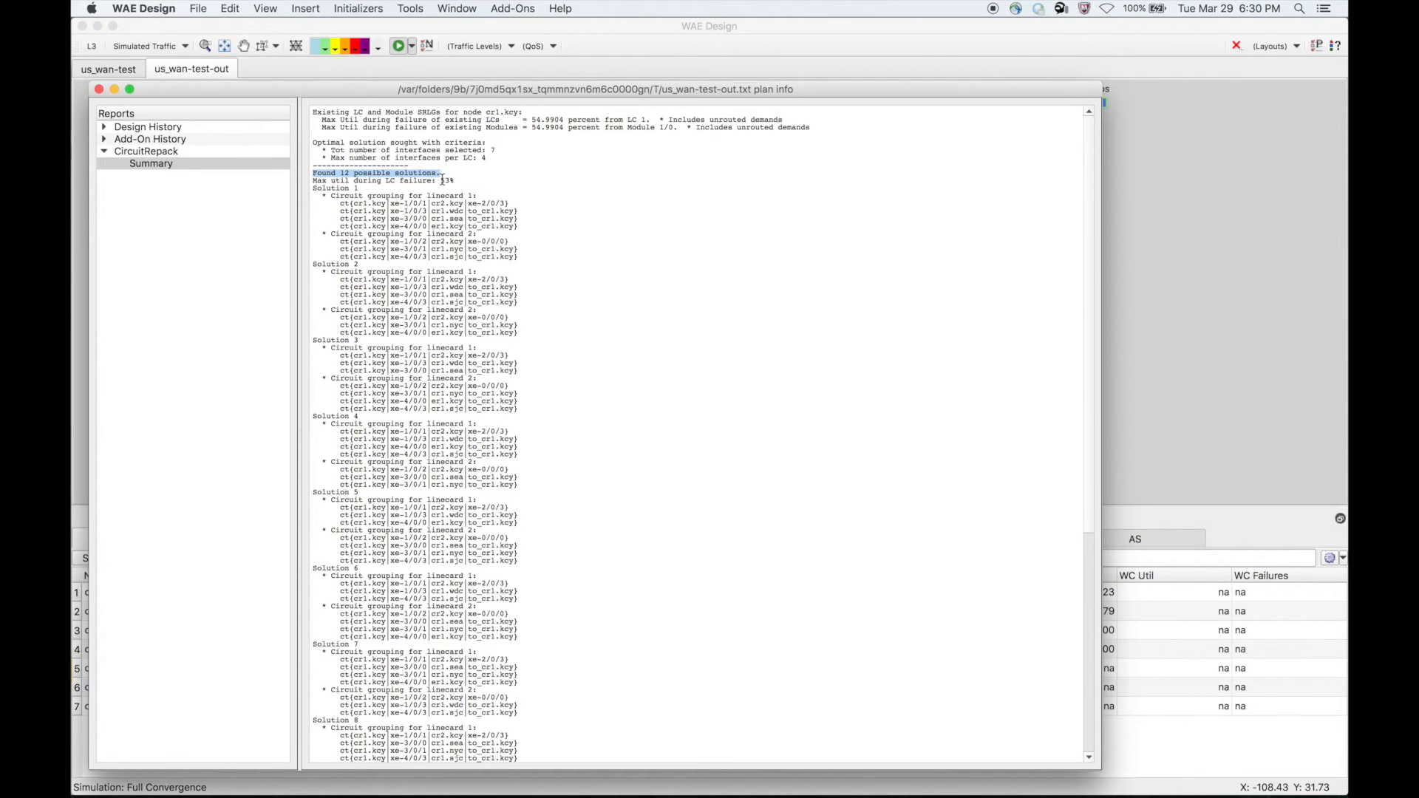
{"action": "left_click_drag", "start_coordinate": [441, 180], "coordinate": [455, 180]}
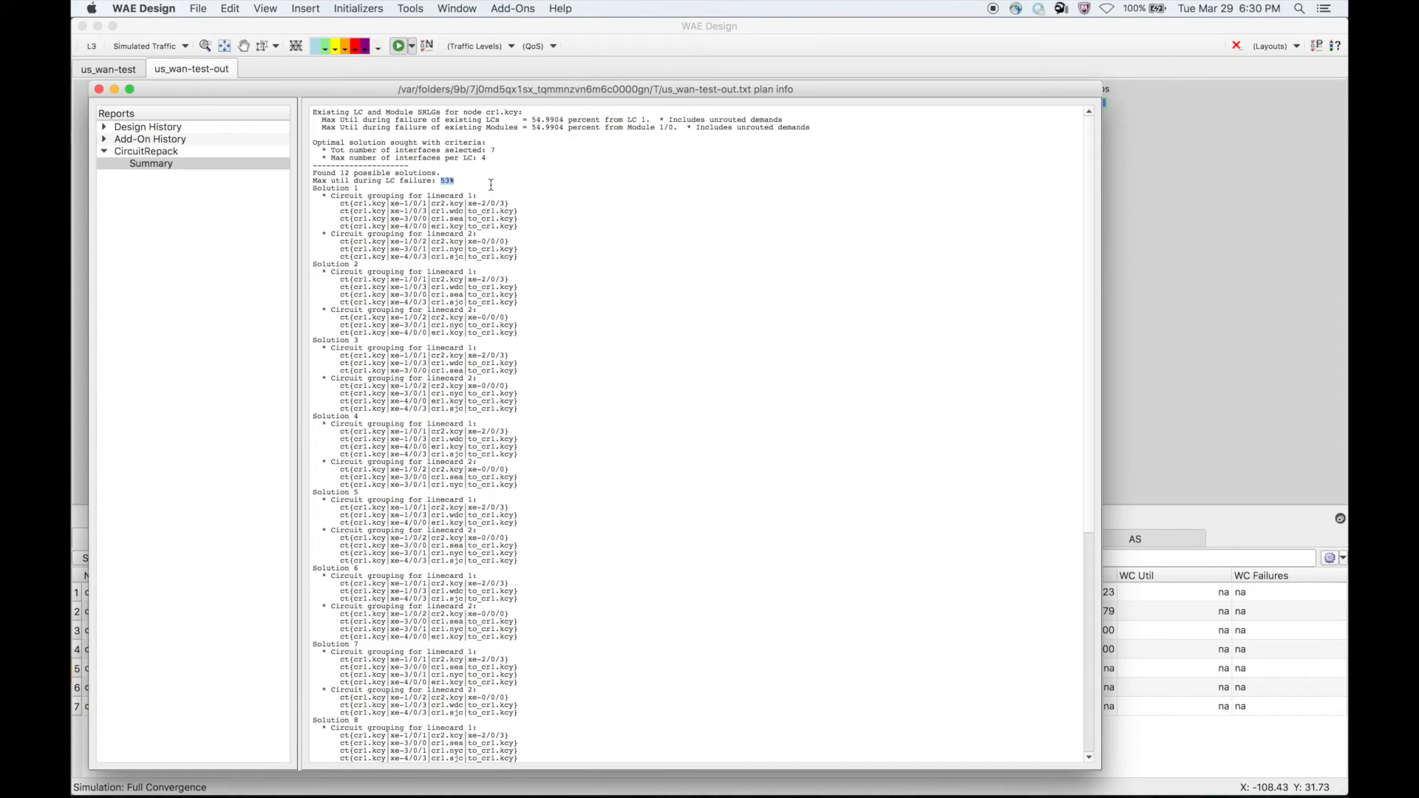
{"action": "left_click", "coordinate": [461, 180]}
{"action": "left_click_drag", "start_coordinate": [533, 128], "coordinate": [564, 128]}
- Examine the circuit groupings for linecard 1 and linecard 2 under Solution 1
{"action": "left_click", "coordinate": [330, 195]}
{"action": "left_click_drag", "start_coordinate": [331, 194], "coordinate": [529, 258]}
{"action": "left_click", "coordinate": [412, 201]}
{"action": "left_click_drag", "start_coordinate": [342, 201], "coordinate": [539, 229]}
{"action": "left_click_drag", "start_coordinate": [340, 240], "coordinate": [518, 255]}
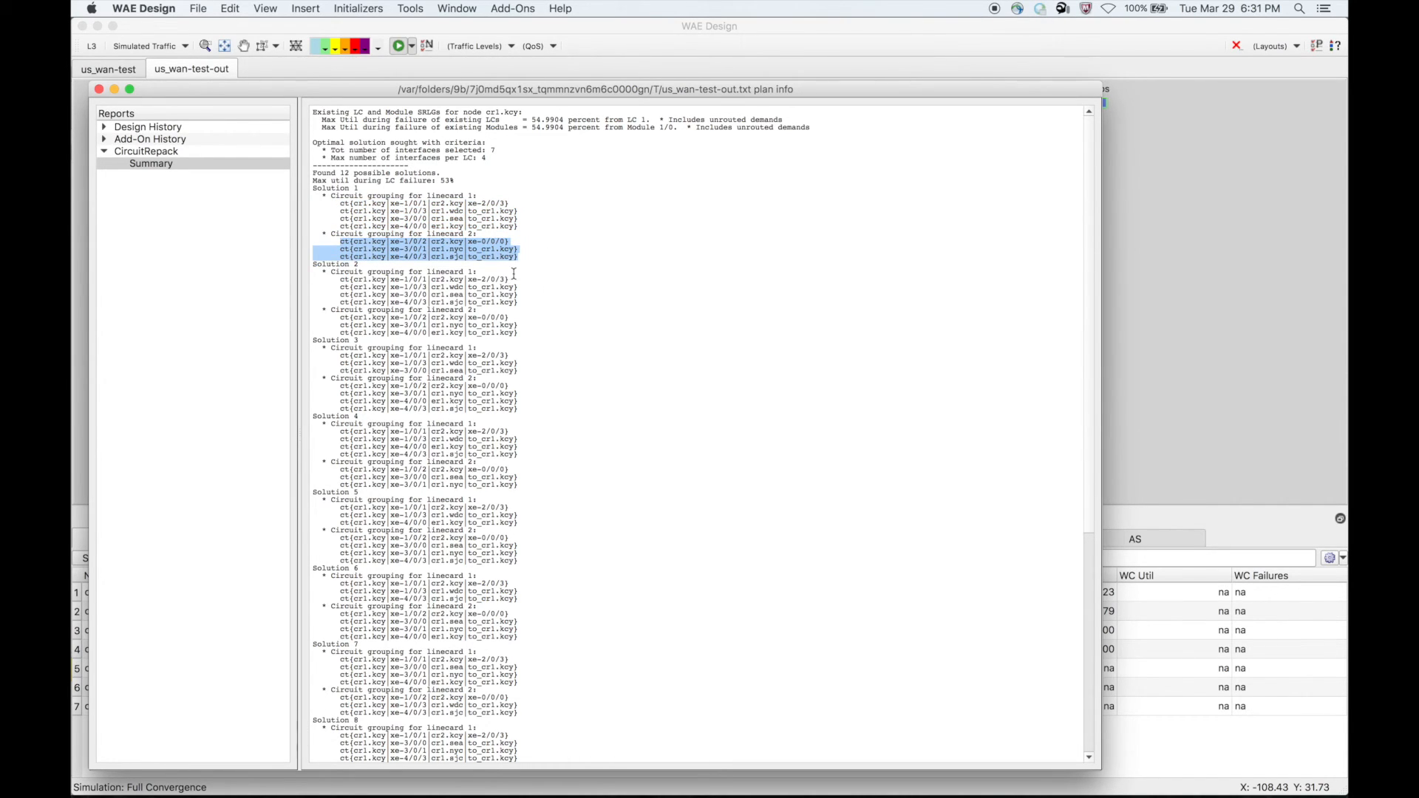
{"action": "left_click", "coordinate": [396, 246]}
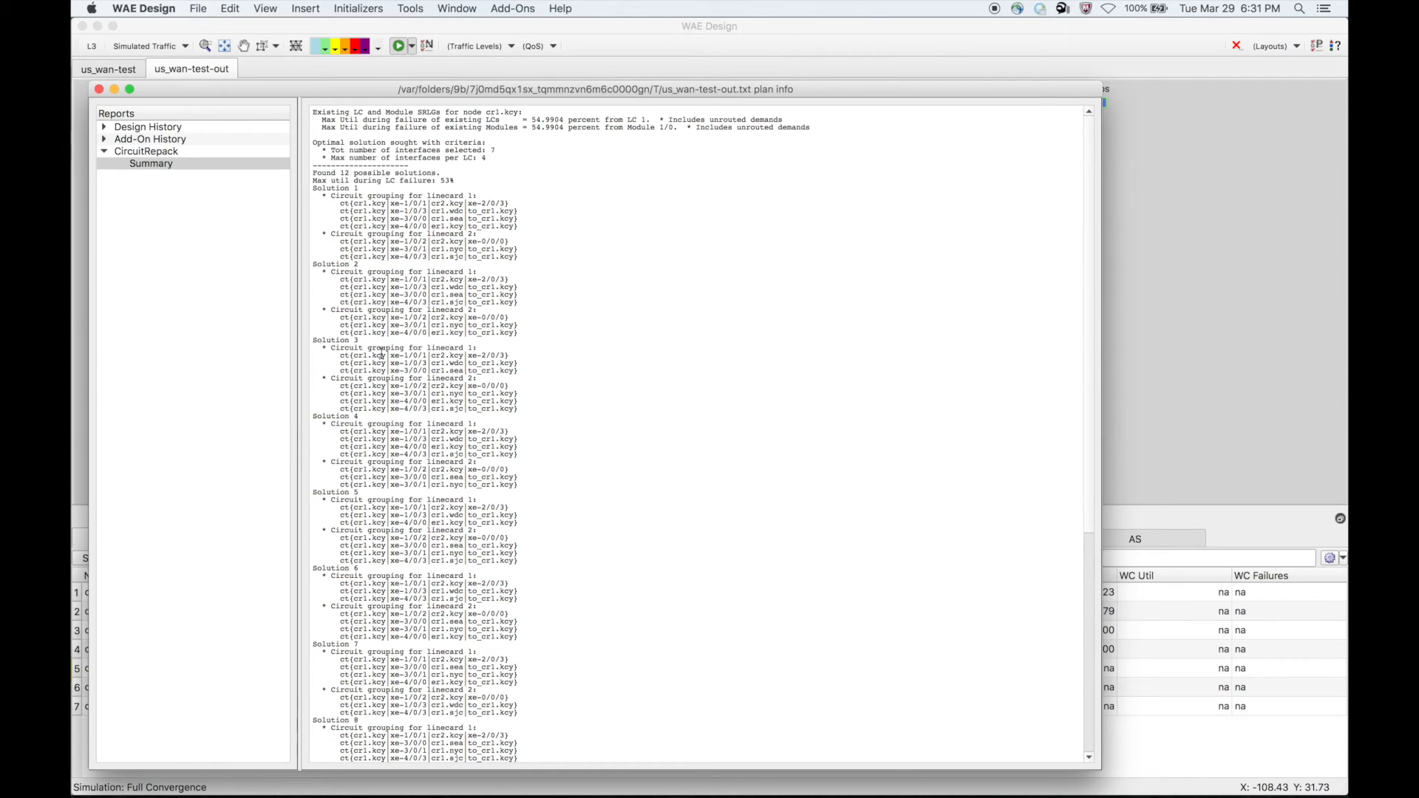
- Look through the remaining solutions down to Solution 12, recheck the max utilization during LC failure, and close the report
{"action": "scroll", "coordinate": [422, 412], "scroll_direction": "down", "scroll_amount": 10}
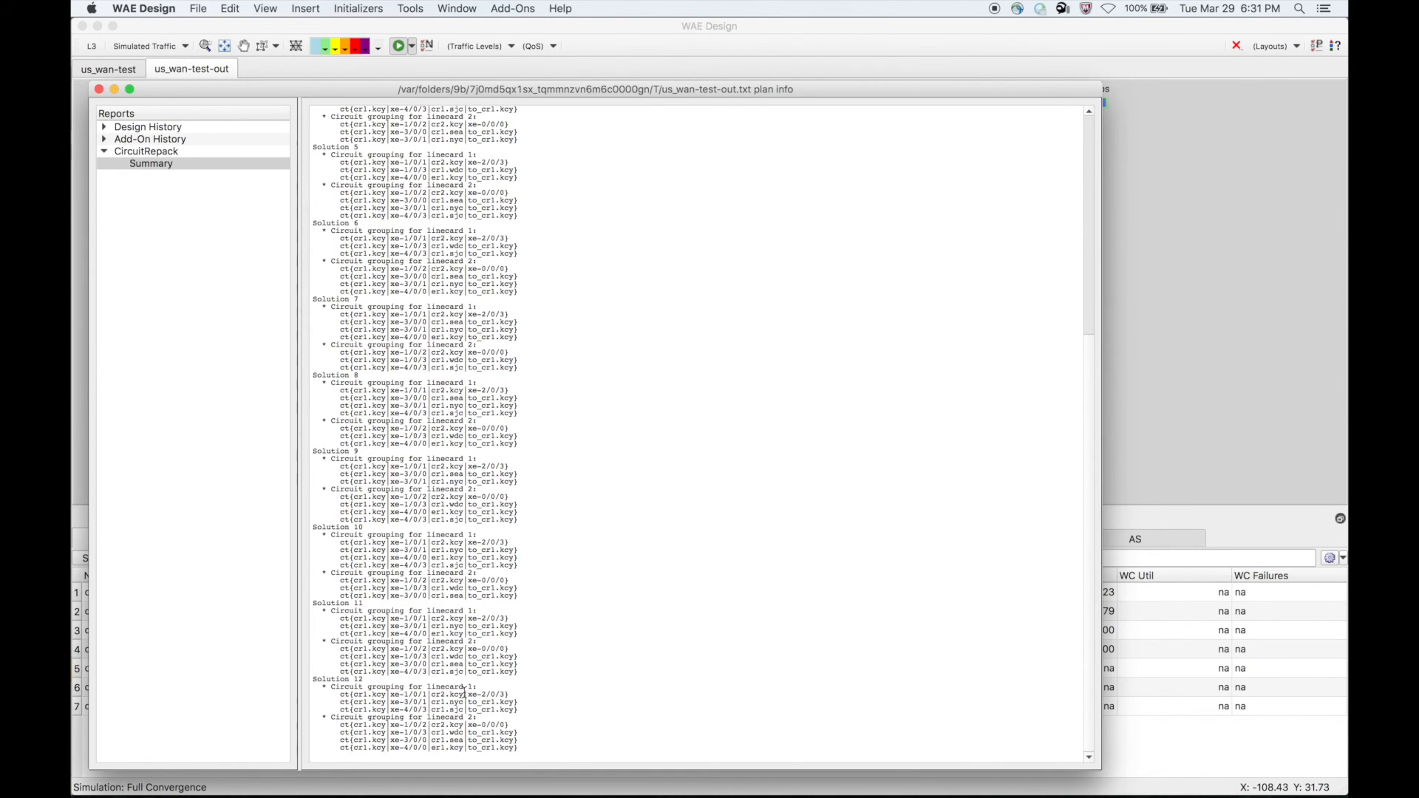
{"action": "scroll", "coordinate": [467, 665], "scroll_direction": "up", "scroll_amount": 10}
{"action": "scroll", "coordinate": [468, 665], "scroll_direction": "up", "scroll_amount": 2}
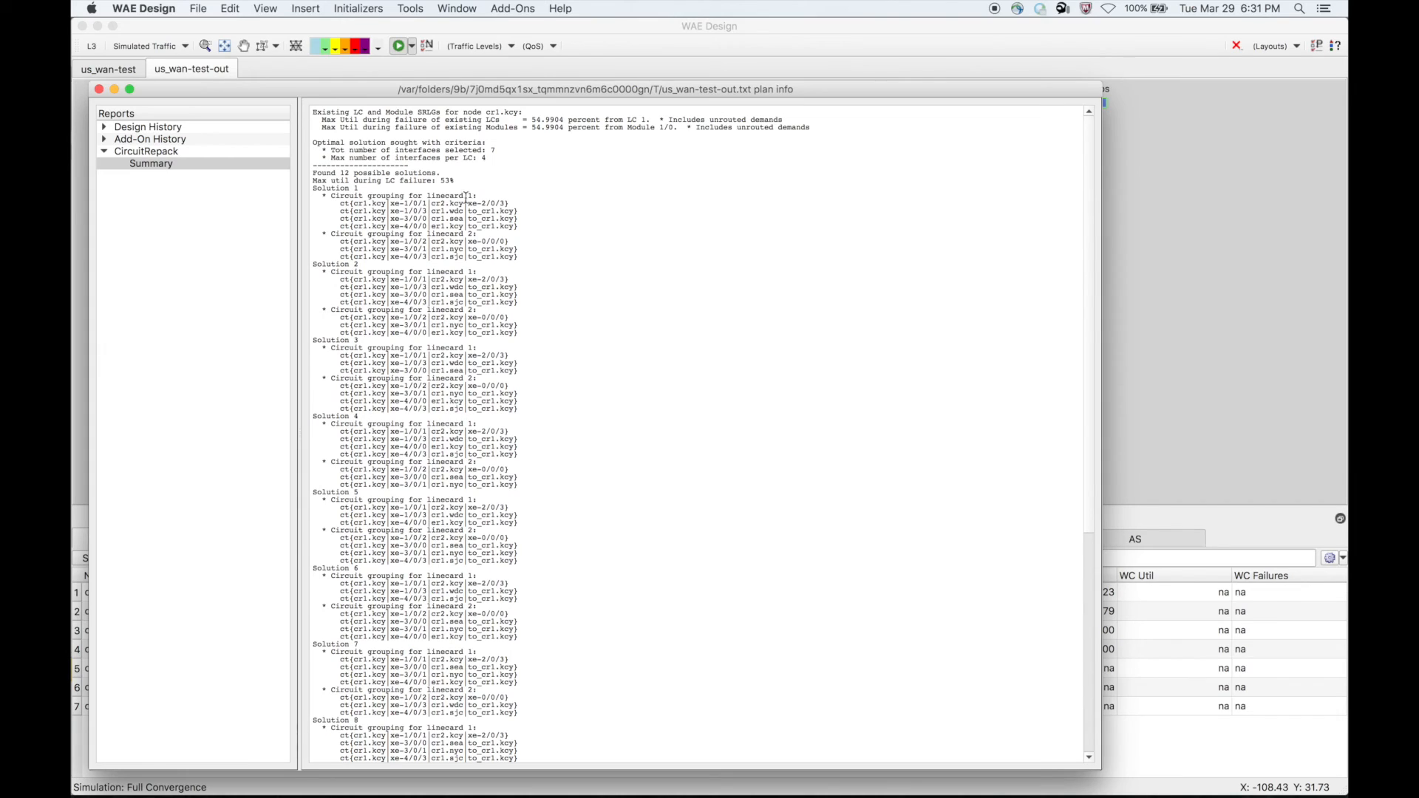
{"action": "left_click_drag", "start_coordinate": [443, 179], "coordinate": [457, 181]}
{"action": "left_click", "coordinate": [526, 259]}
{"action": "left_click", "coordinate": [99, 89]}
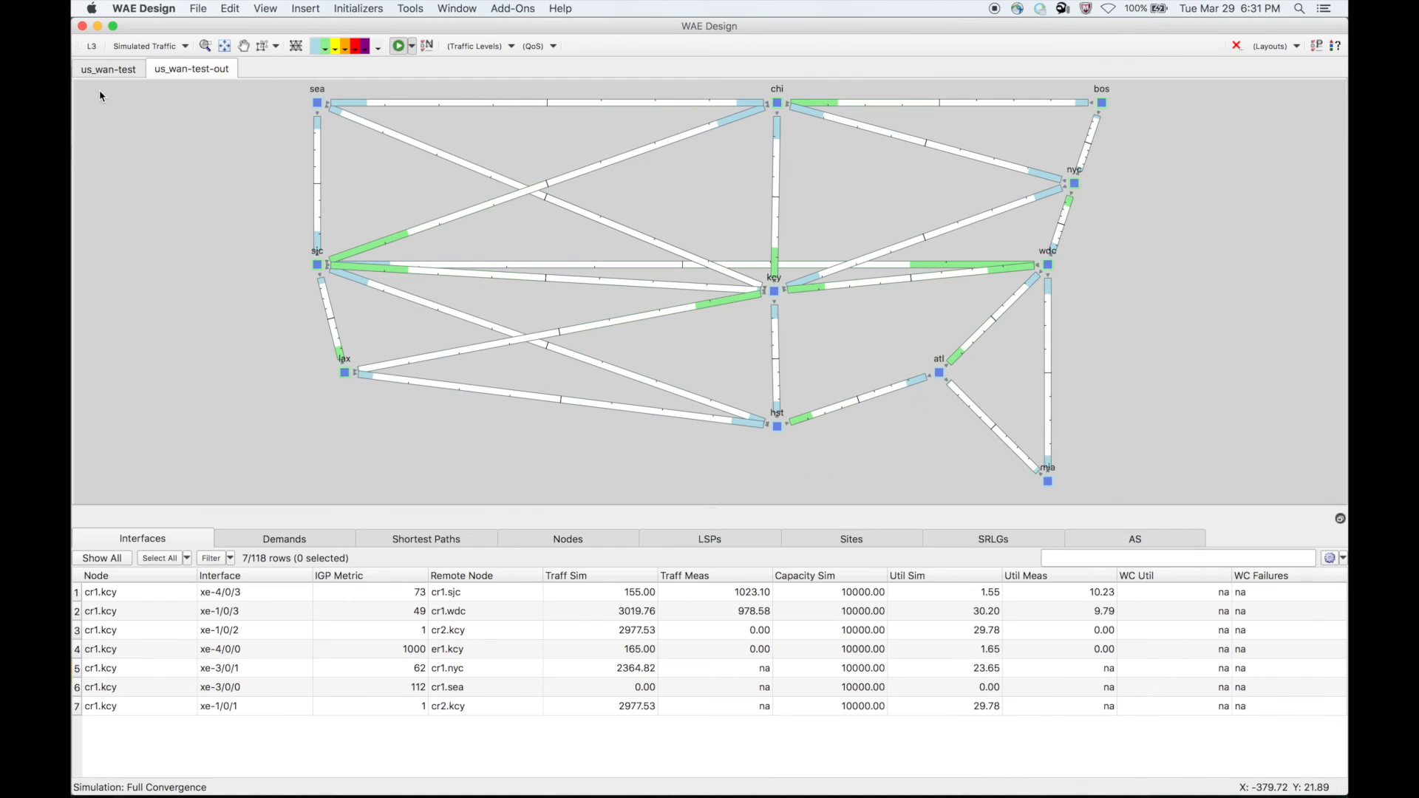